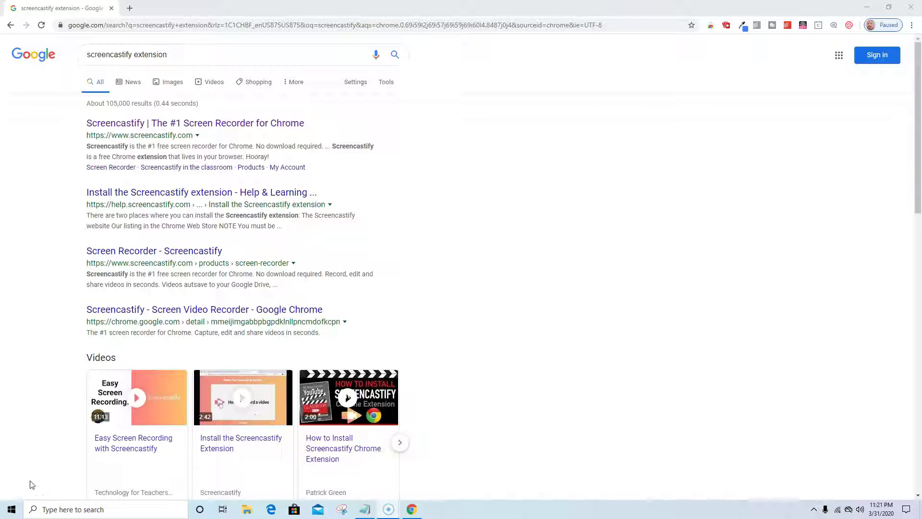
# Step: Search Google for 'screencastify' and open the Screencastify homepage from the first result
pyautogui.click(170, 57)
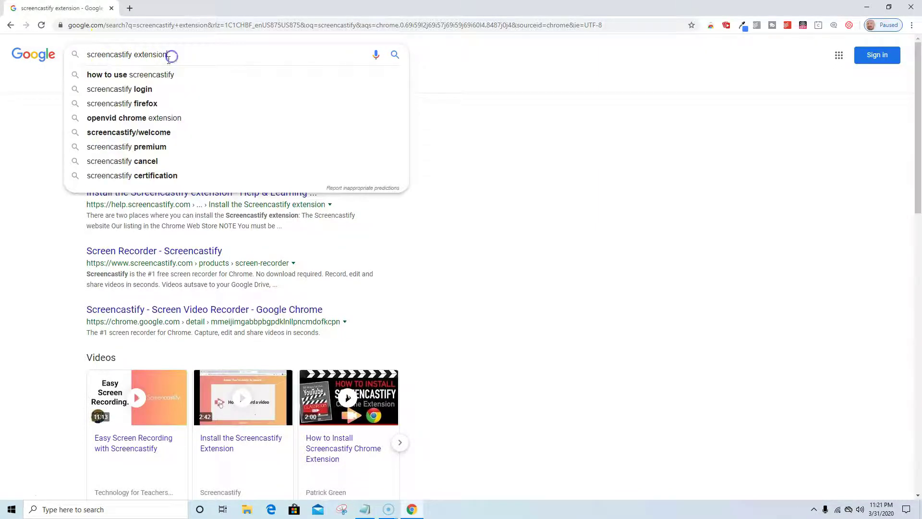
pyautogui.press('BackSpace')
pyautogui.press('BackSpace')
pyautogui.press('BackSpace')
pyautogui.press('BackSpace')
pyautogui.press('BackSpace')
pyautogui.press('BackSpace')
pyautogui.press('BackSpace')
pyautogui.press('BackSpace')
pyautogui.press('BackSpace')
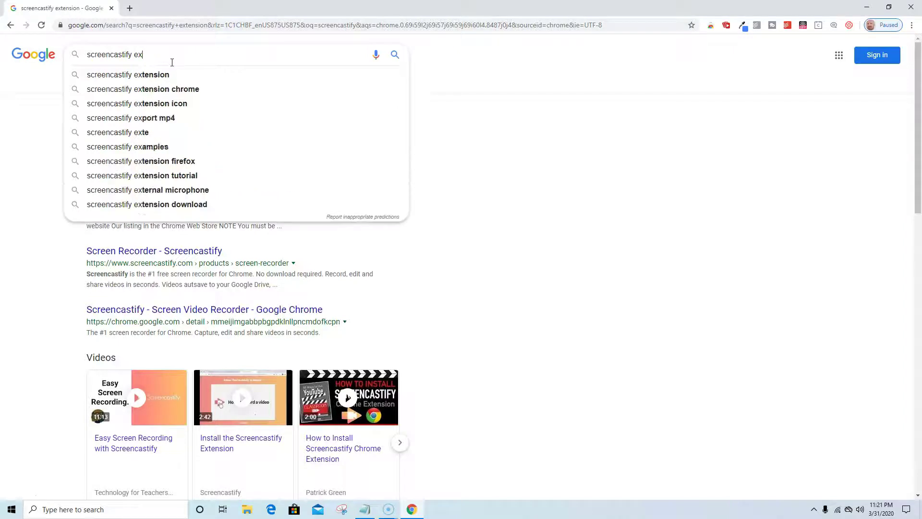
pyautogui.press('Return')
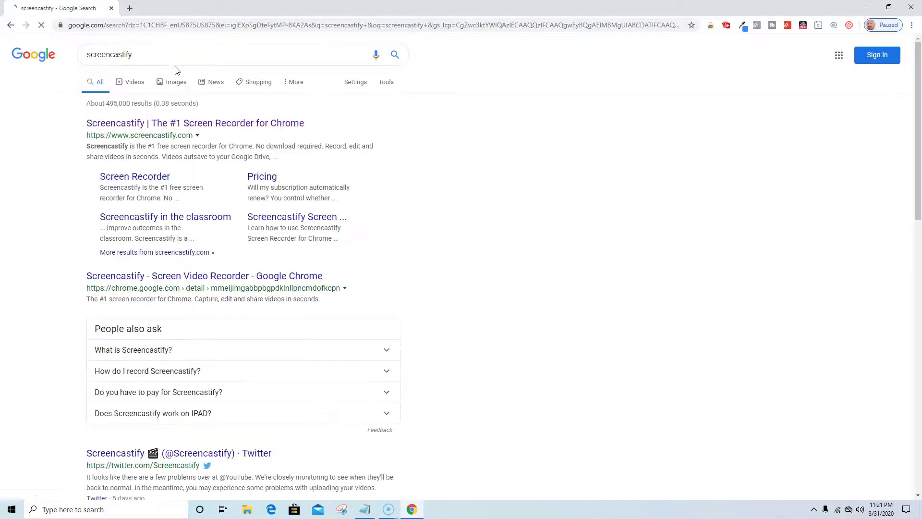
pyautogui.click(177, 124)
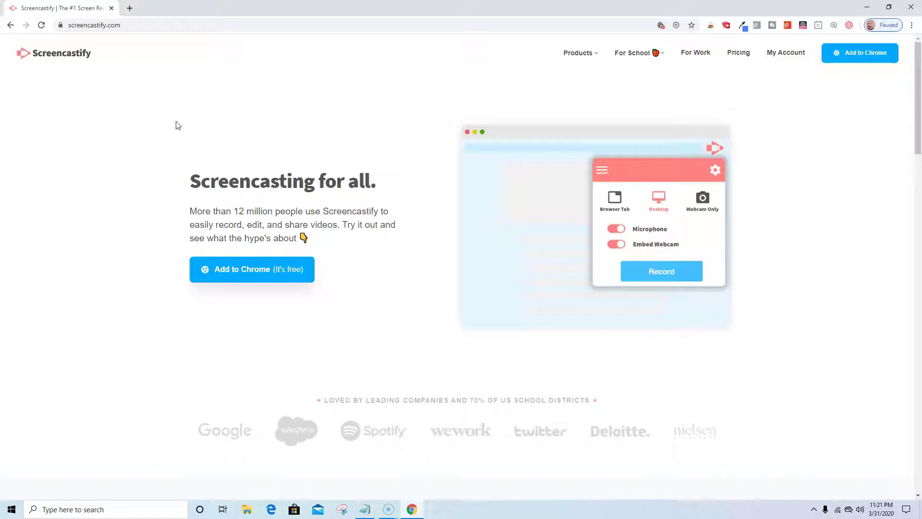
# Step: Open the Screencastify listing in the Chrome Web Store and dismiss the satisfaction survey
pyautogui.click(247, 274)
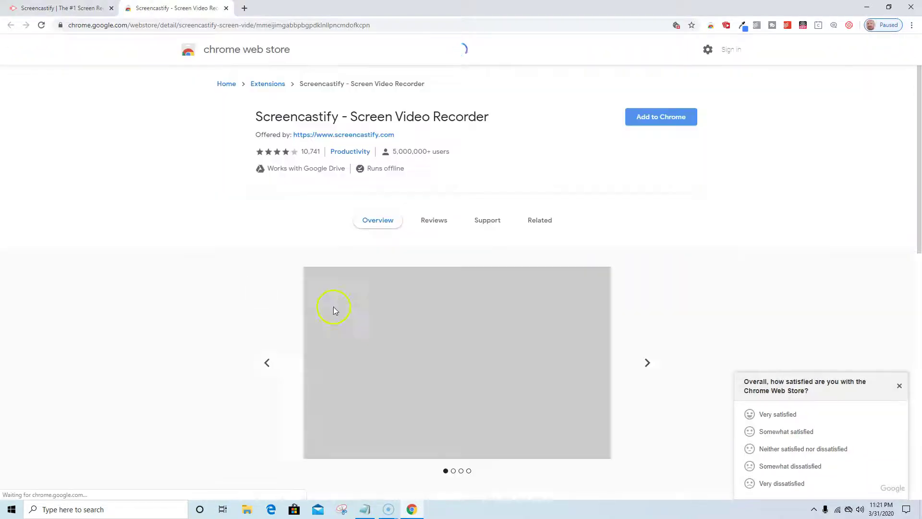
pyautogui.click(899, 385)
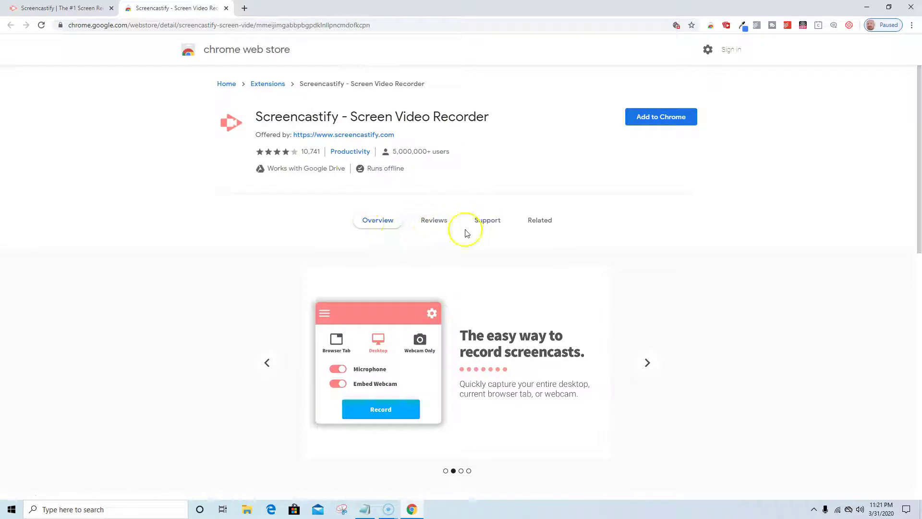
# Step: Add the Screencastify extension to Chrome and launch it from the toolbar to reach Setup
pyautogui.click(675, 120)
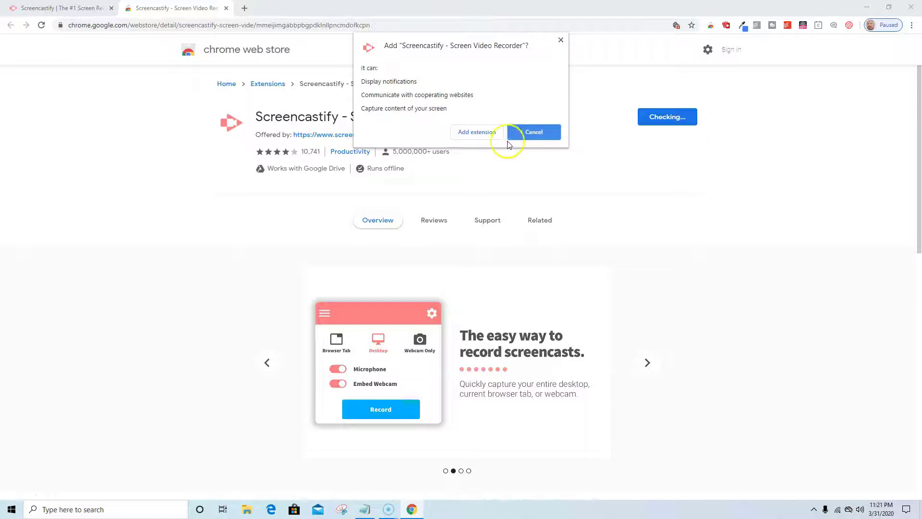
pyautogui.click(477, 134)
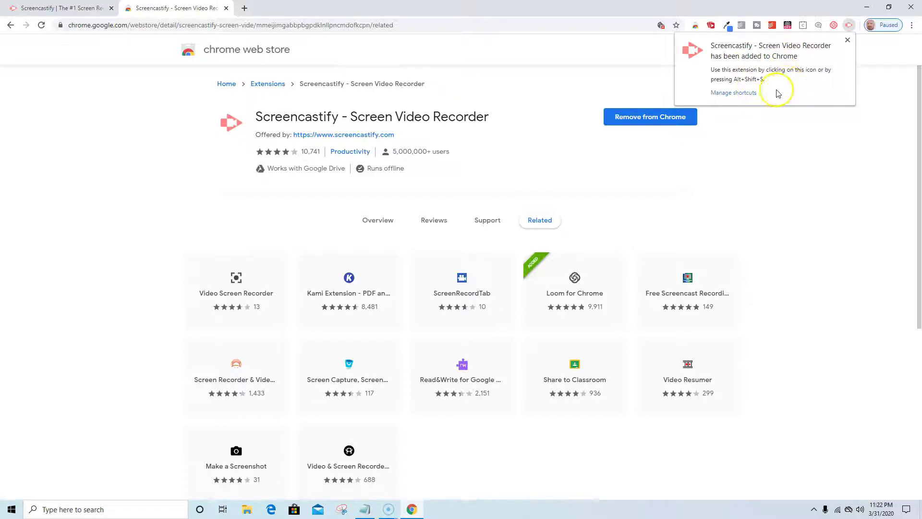
pyautogui.click(771, 138)
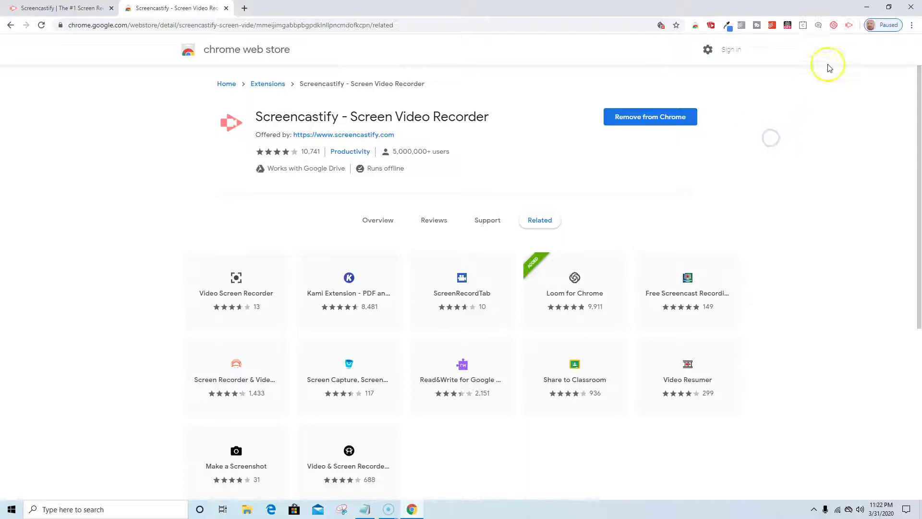
pyautogui.click(850, 25)
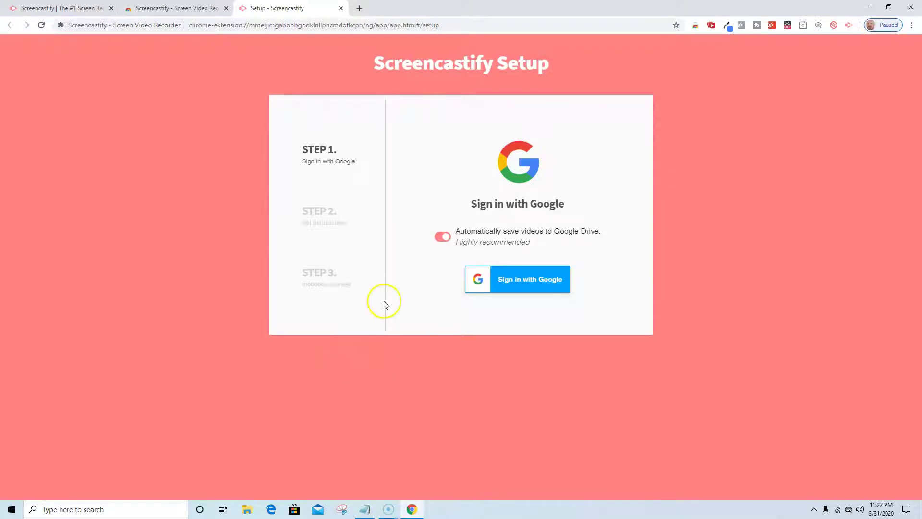
# Step: Try Sign in with Google twice, then open the help article about getting stuck signing in
pyautogui.click(514, 278)
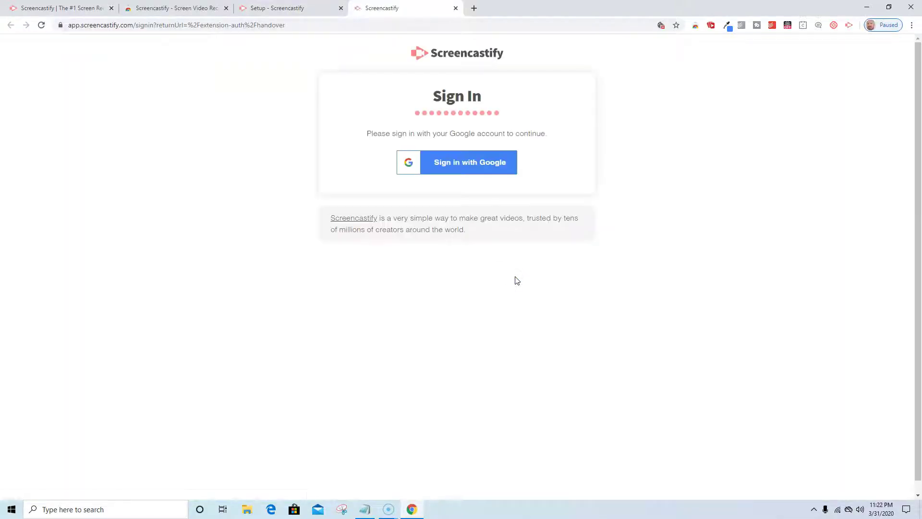
pyautogui.click(455, 174)
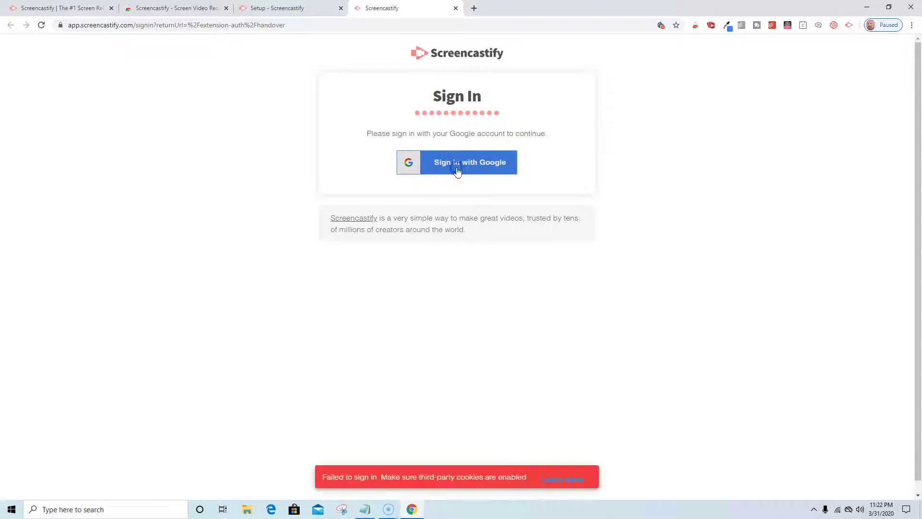
pyautogui.click(550, 480)
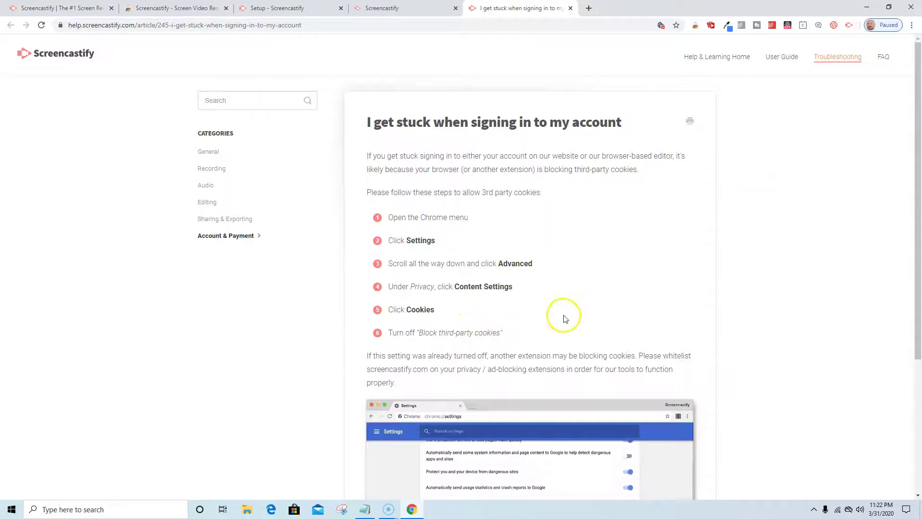
# Step: Open Chrome Settings in a new tab alongside the sign-in help article
pyautogui.click(910, 27)
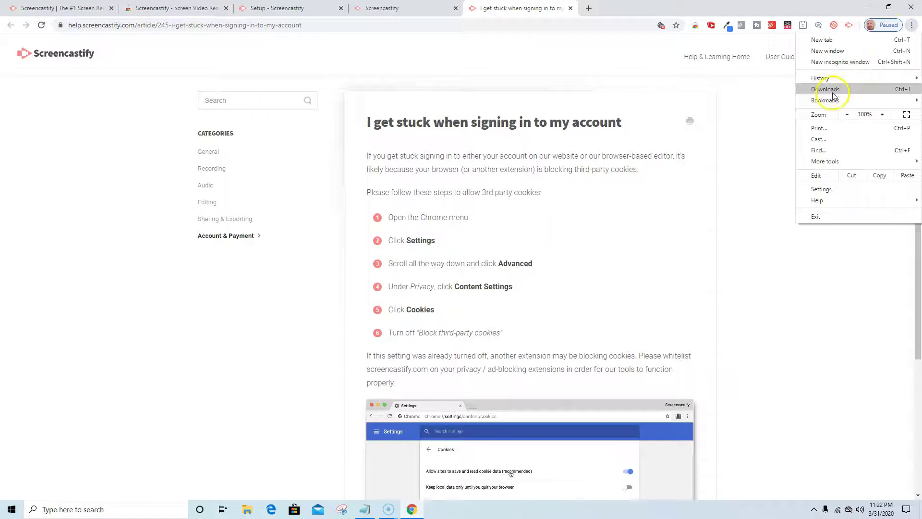
pyautogui.click(821, 189)
pyautogui.click(552, 13)
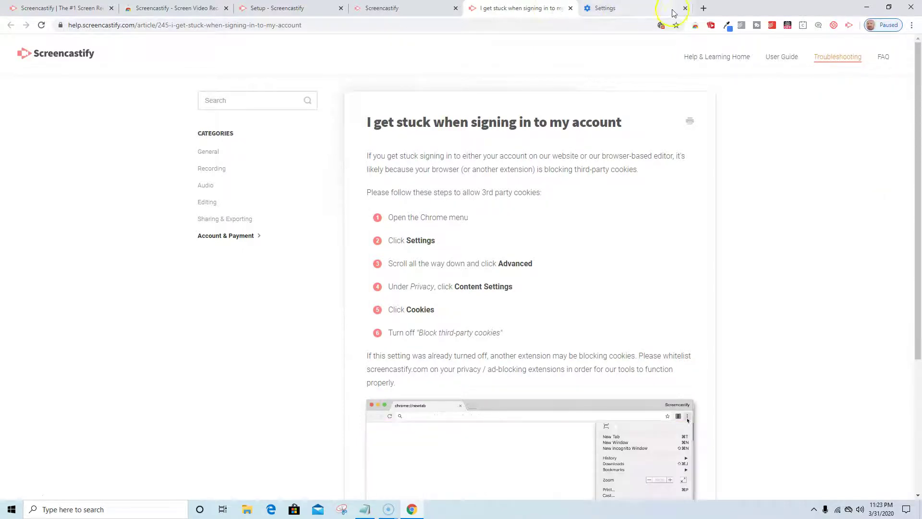
pyautogui.click(912, 25)
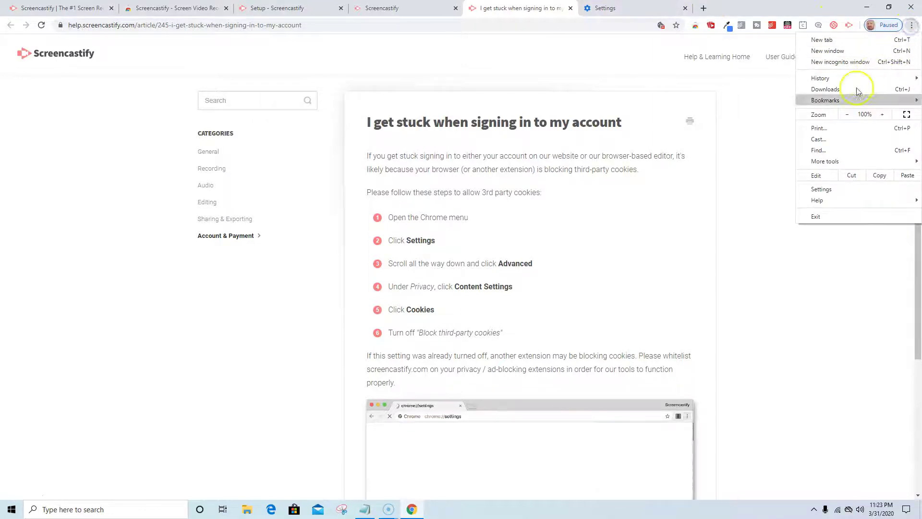
pyautogui.click(830, 194)
pyautogui.scroll(-4, 371, 267)
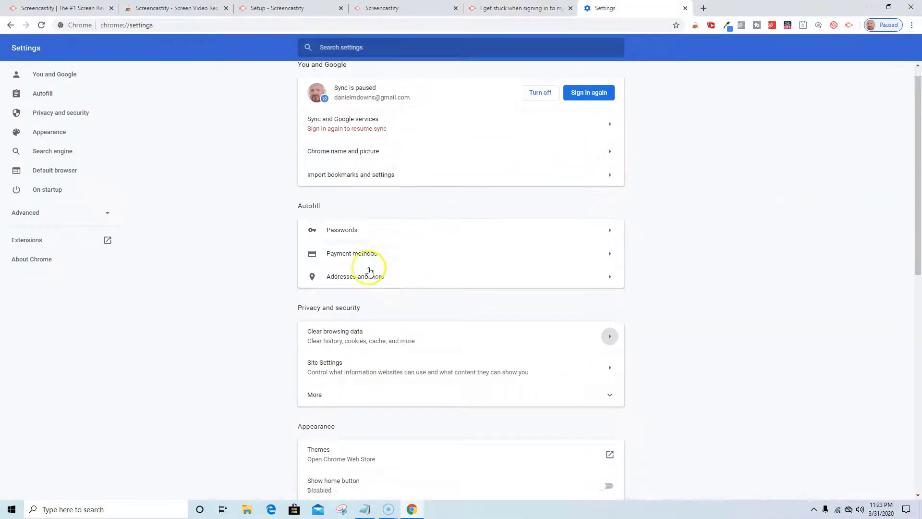
pyautogui.scroll(-6, 370, 271)
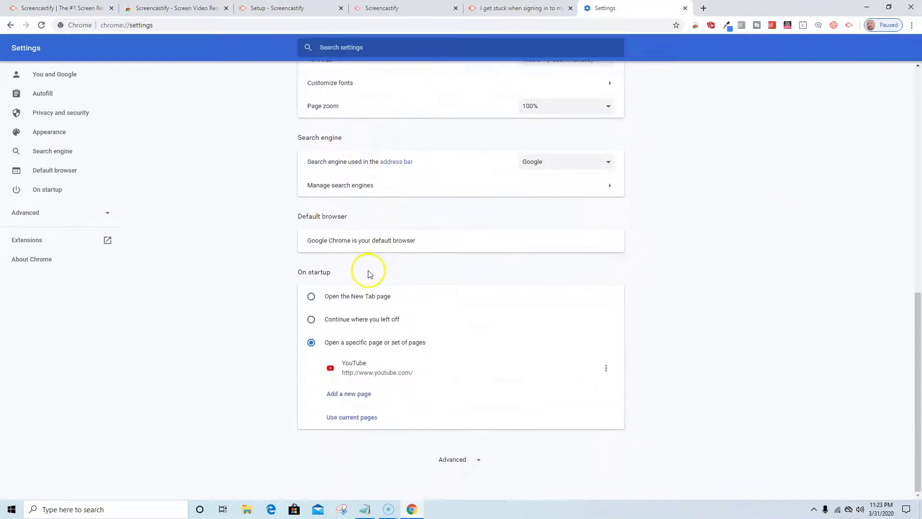
pyautogui.scroll(6, 371, 272)
pyautogui.scroll(3, 371, 271)
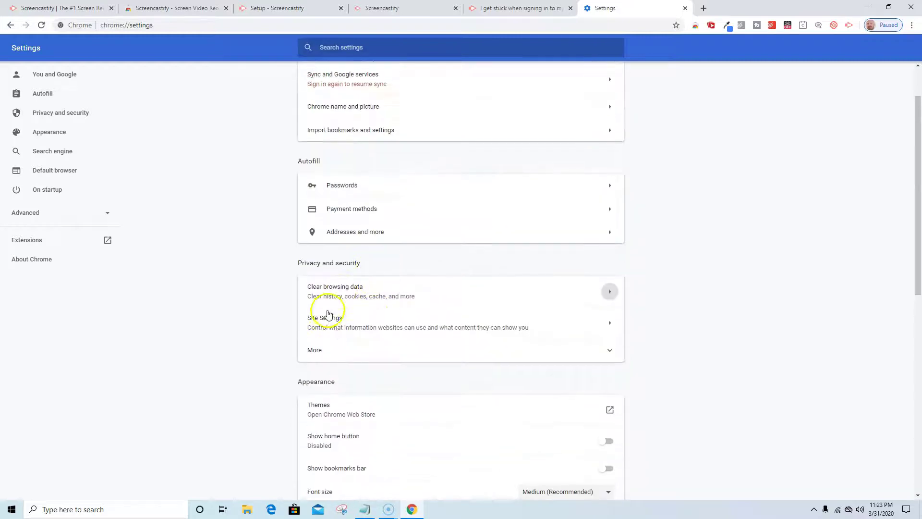
# Step: Turn off Block third-party cookies under Site Settings > Cookies and site data, then return to Settings
pyautogui.click(319, 351)
pyautogui.scroll(-4, 356, 313)
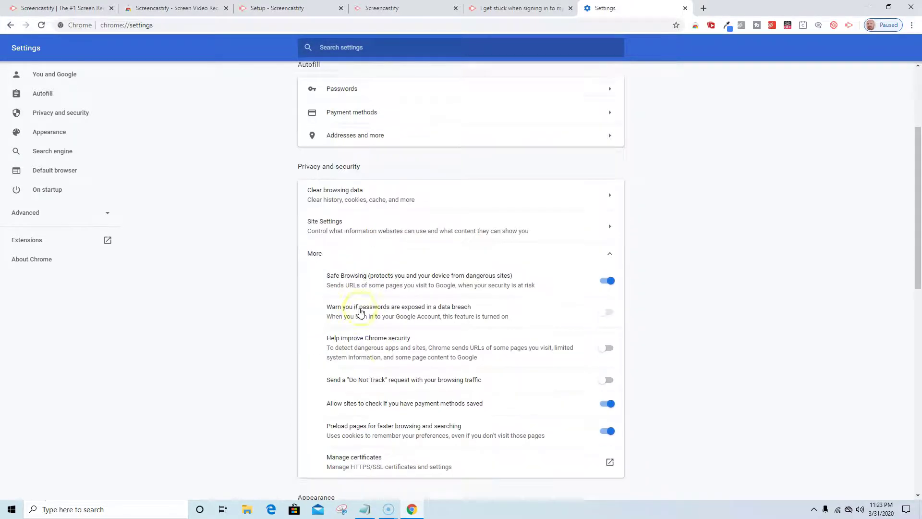
pyautogui.scroll(2, 361, 312)
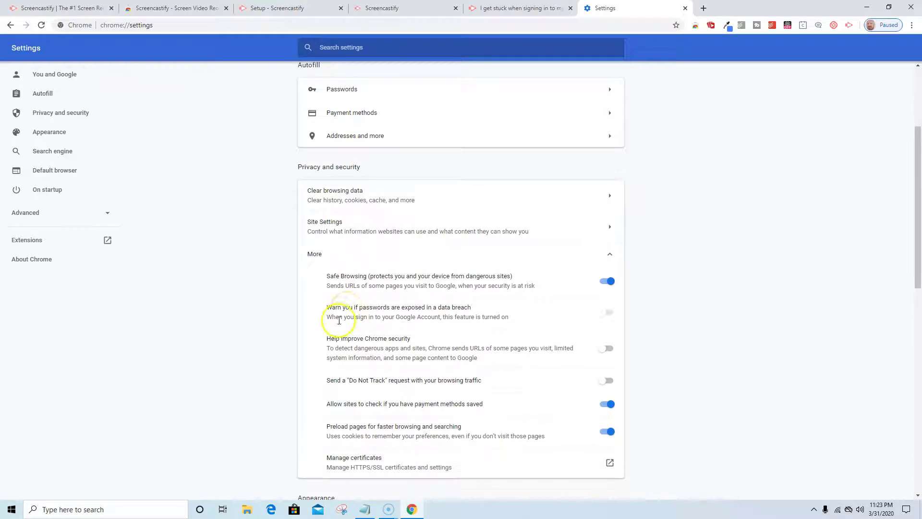
pyautogui.click(343, 234)
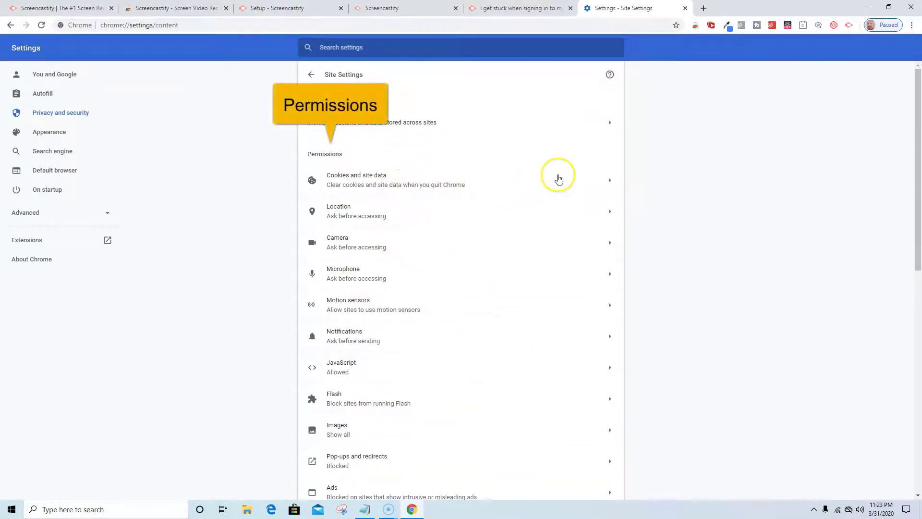
pyautogui.click(609, 181)
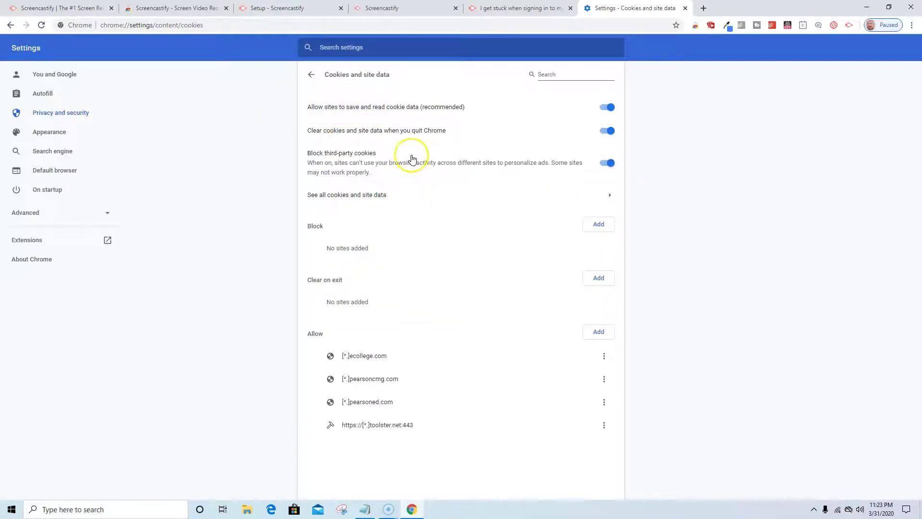
pyautogui.click(606, 163)
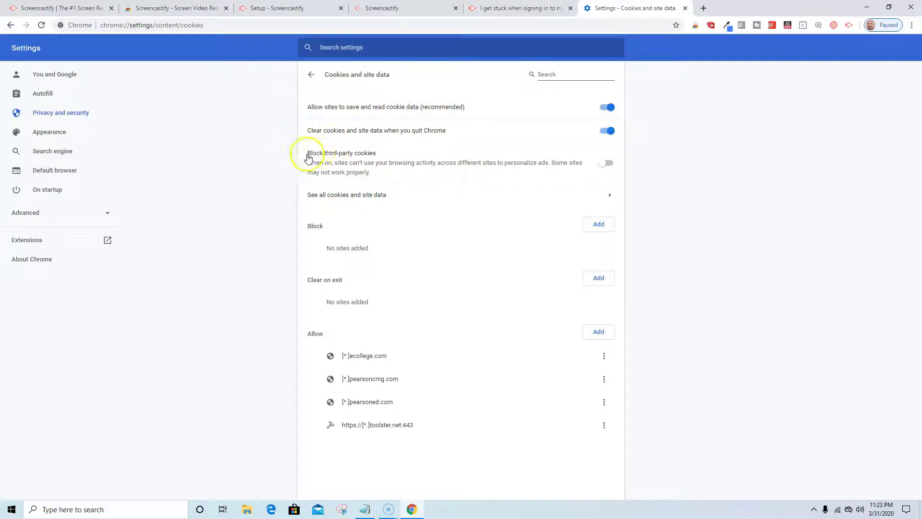
pyautogui.click(311, 75)
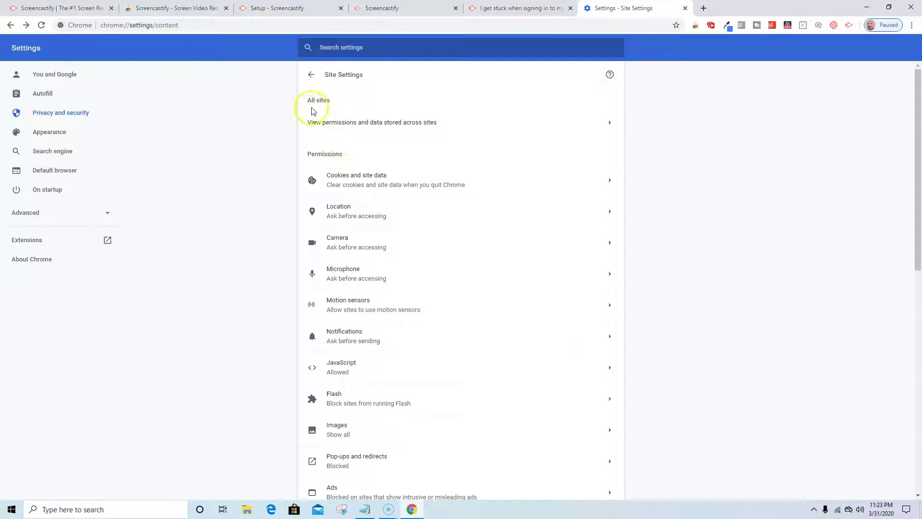
pyautogui.click(310, 75)
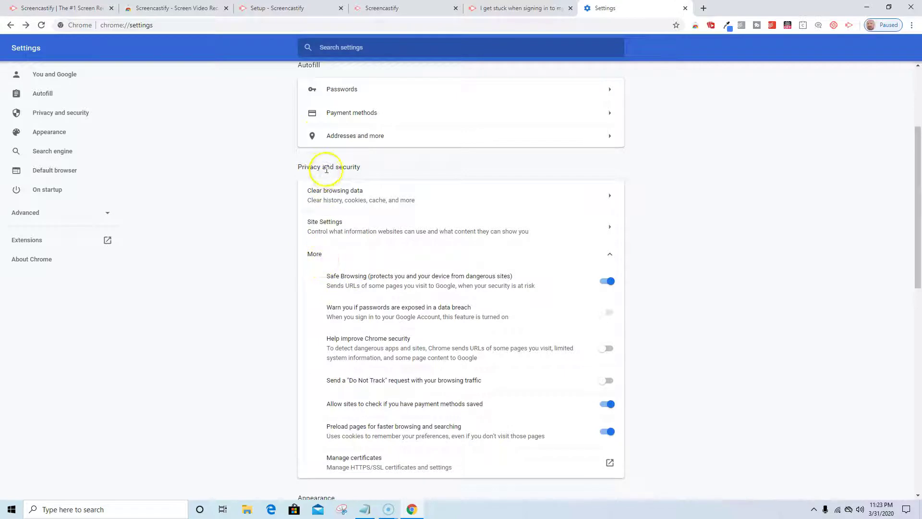
# Step: Reload the Screencastify sign-in page and open the Google account sign-in window
pyautogui.click(527, 9)
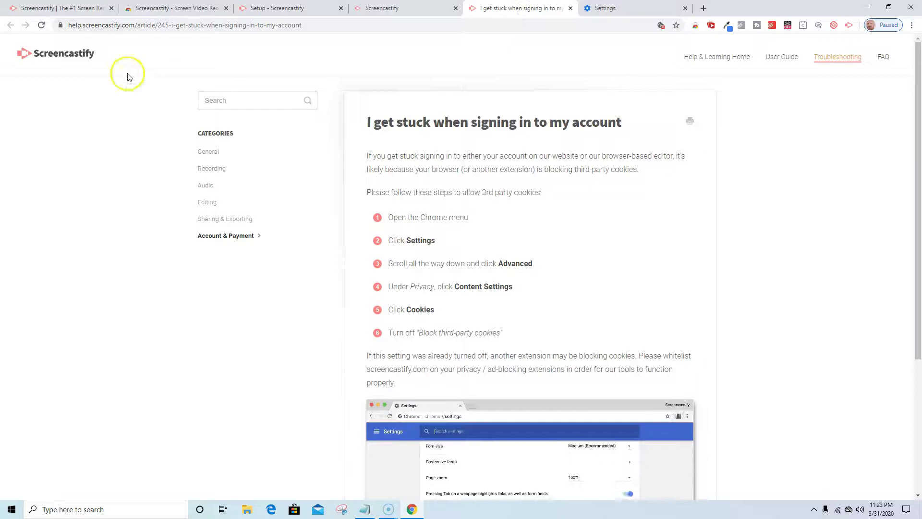
pyautogui.click(384, 10)
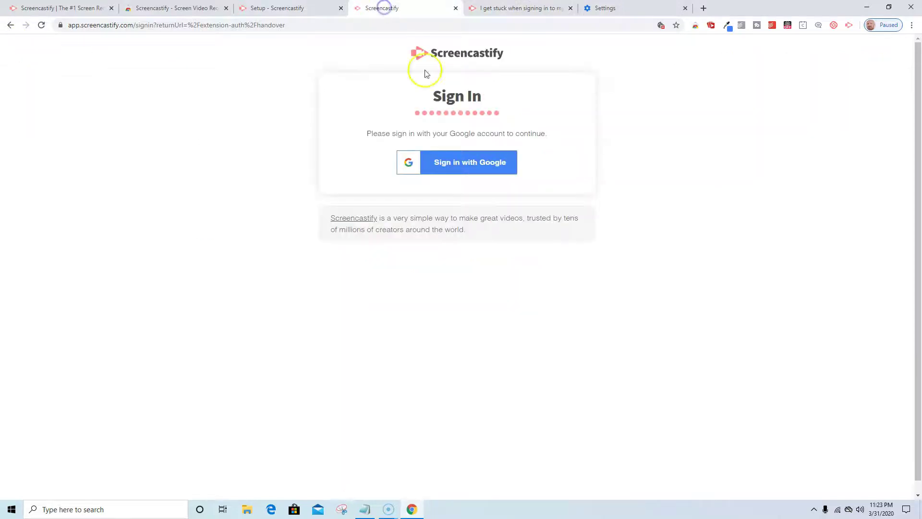
pyautogui.click(487, 171)
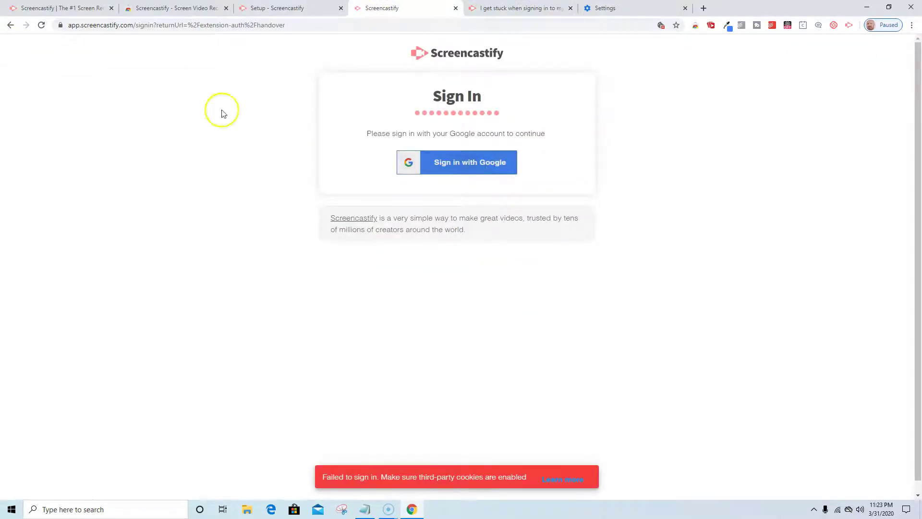
pyautogui.click(42, 25)
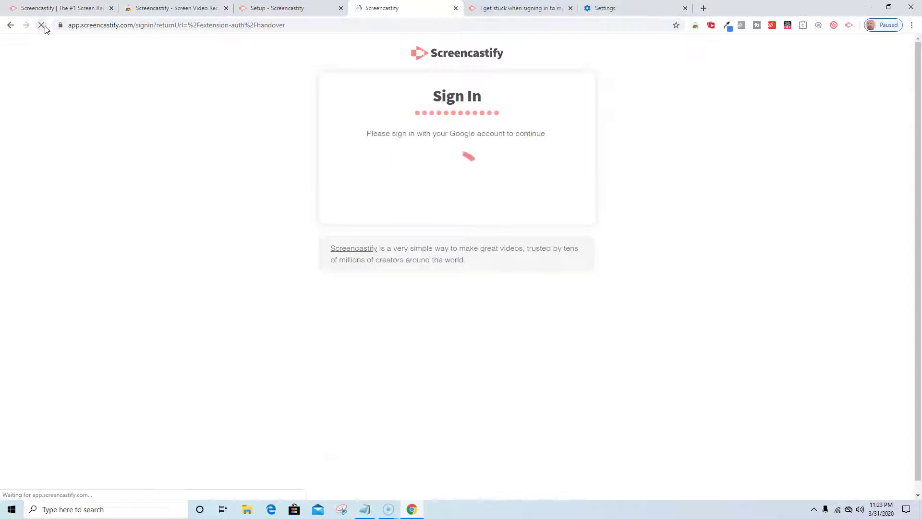
pyautogui.click(469, 165)
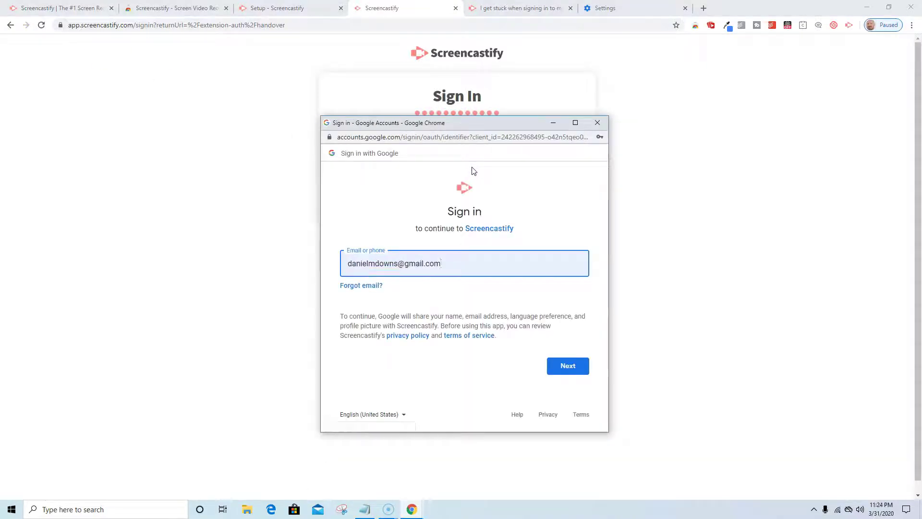
# Step: Choose the school Google account, enter its password, and allow Screencastify access to Drive
pyautogui.press('BackSpace')
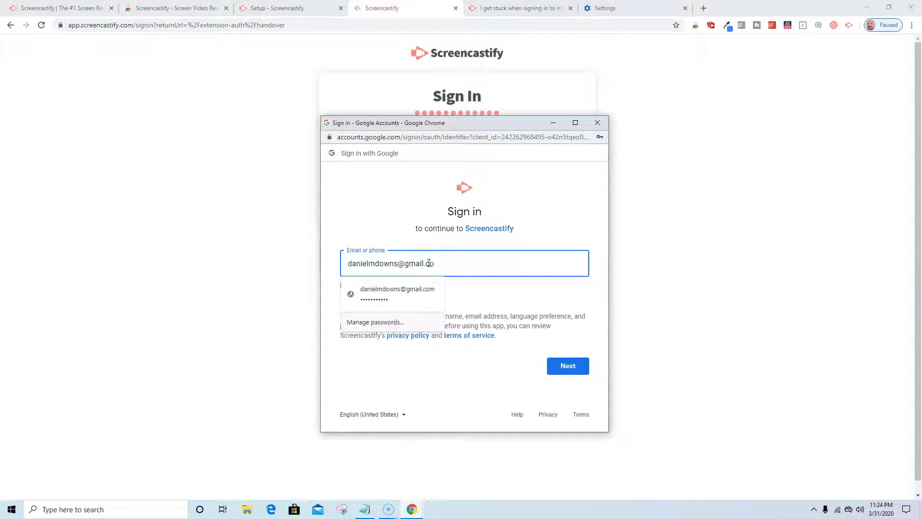
pyautogui.press('BackSpace')
pyautogui.press('BackSpace')
pyautogui.press('BackSpace')
pyautogui.press('BackSpace')
pyautogui.press('BackSpace')
pyautogui.press('BackSpace')
pyautogui.press('BackSpace')
pyautogui.press('BackSpace')
pyautogui.press('BackSpace')
pyautogui.press('BackSpace')
pyautogui.press('BackSpace')
pyautogui.press('BackSpace')
pyautogui.press('BackSpace')
pyautogui.press('BackSpace')
pyautogui.press('BackSpace')
pyautogui.press('BackSpace')
pyautogui.press('BackSpace')
pyautogui.press('BackSpace')
pyautogui.press('BackSpace')
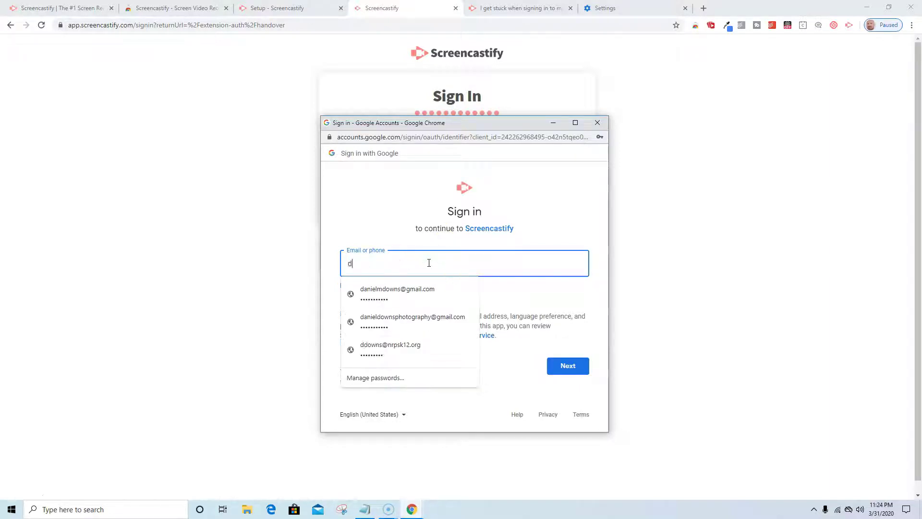
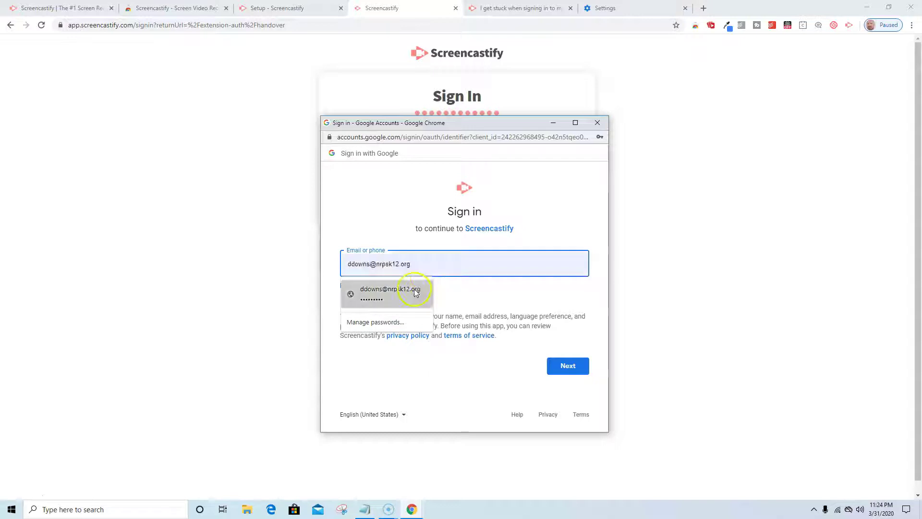
pyautogui.click(415, 291)
pyautogui.click(577, 368)
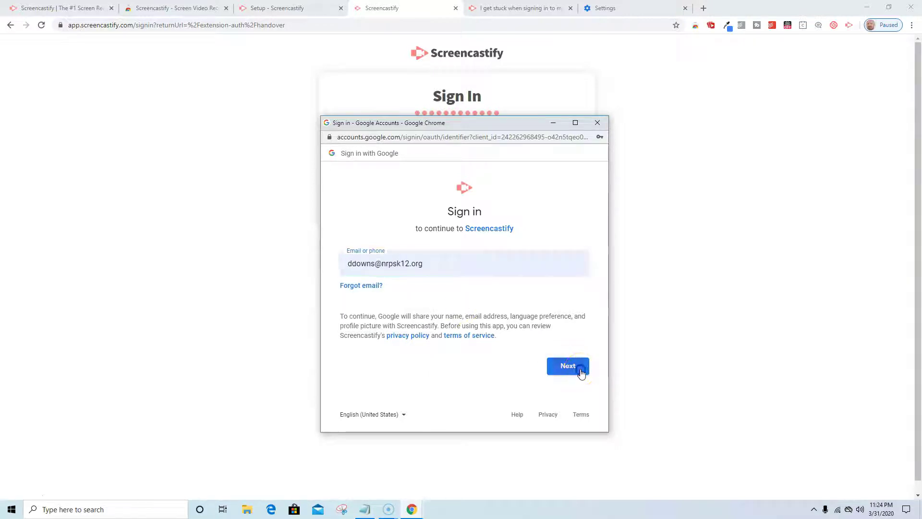
pyautogui.click(575, 361)
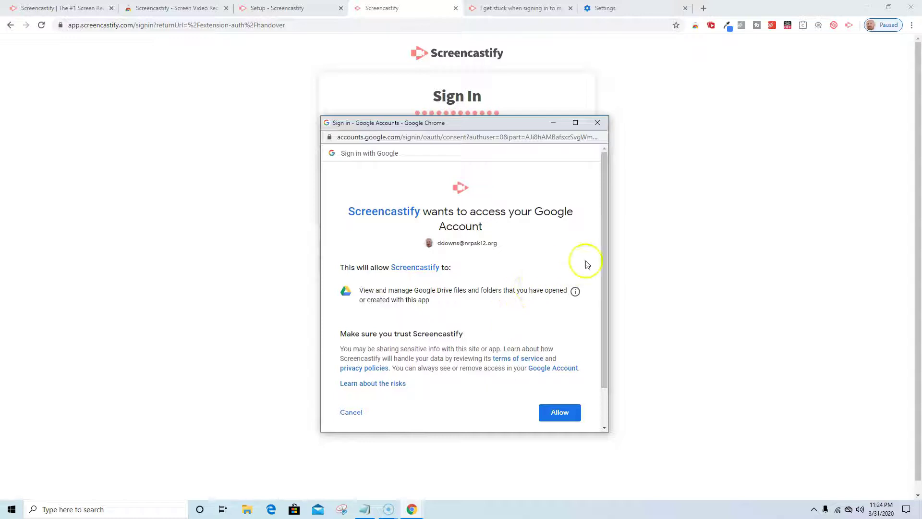
pyautogui.moveTo(605, 251); pyautogui.dragTo(604, 303)
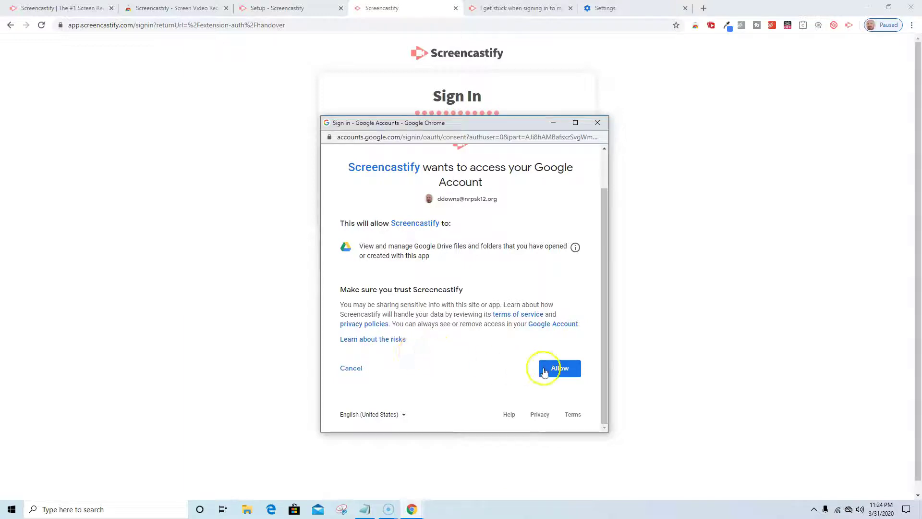
pyautogui.click(554, 368)
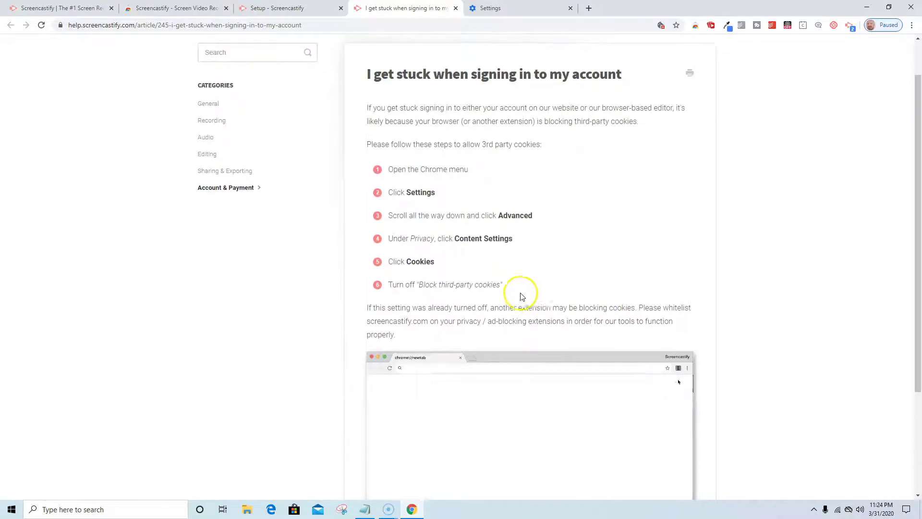
# Step: Close the troubleshooting article and Settings tabs to return to Setup's Set Permissions step
pyautogui.scroll(-3, 472, 271)
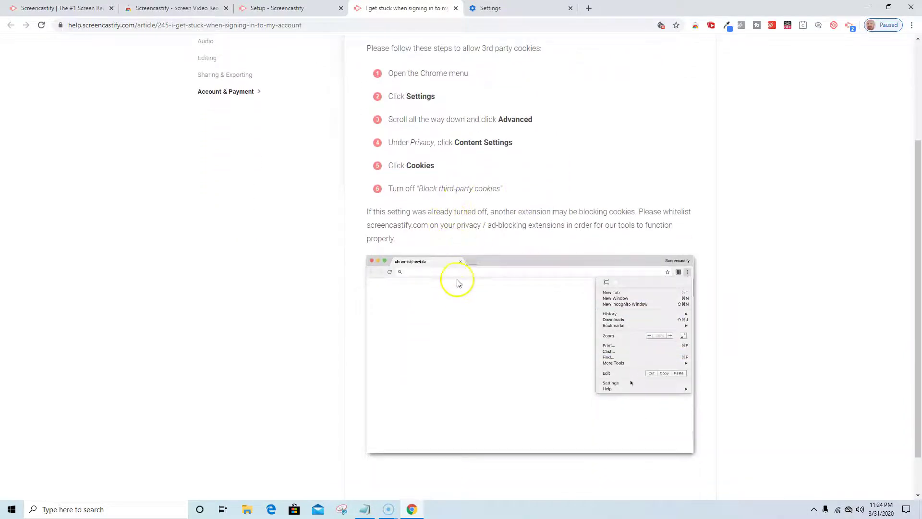
pyautogui.scroll(-1, 567, 346)
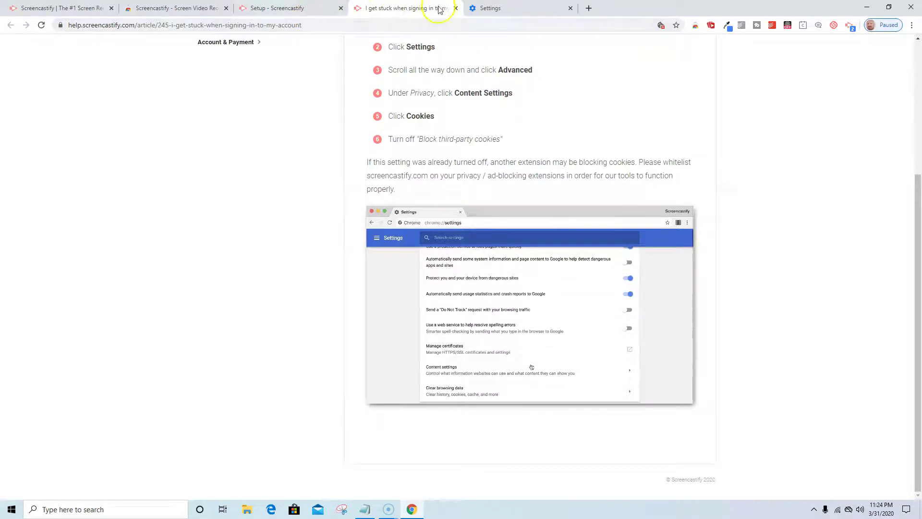
pyautogui.click(456, 8)
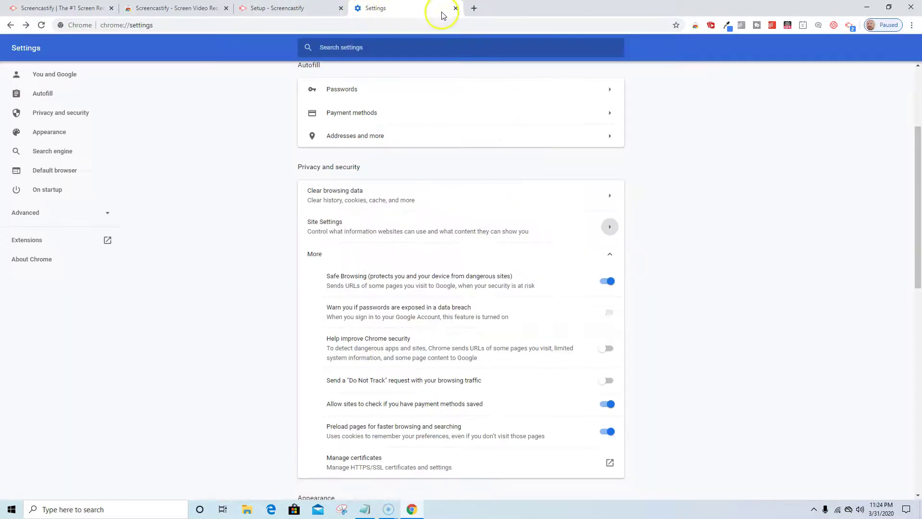
pyautogui.click(456, 8)
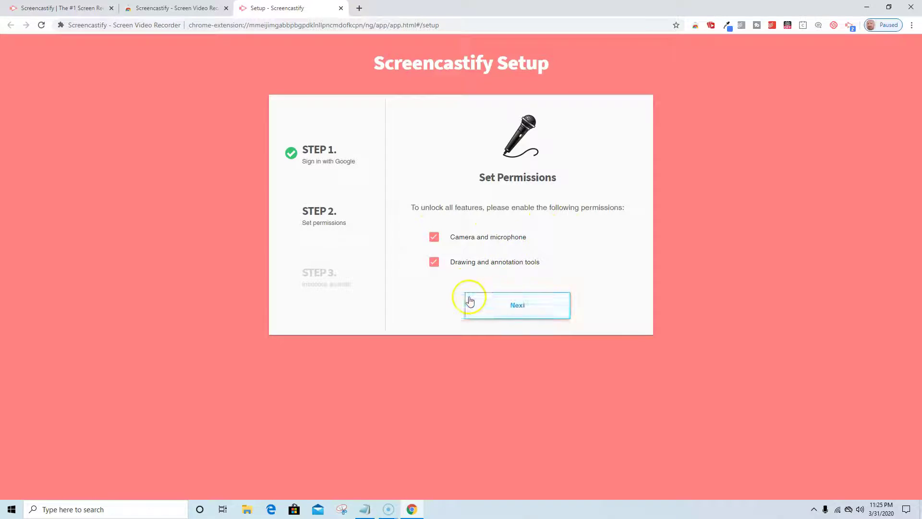
# Step: Continue past Set Permissions, granting the extra permissions plus microphone and camera access
pyautogui.click(509, 310)
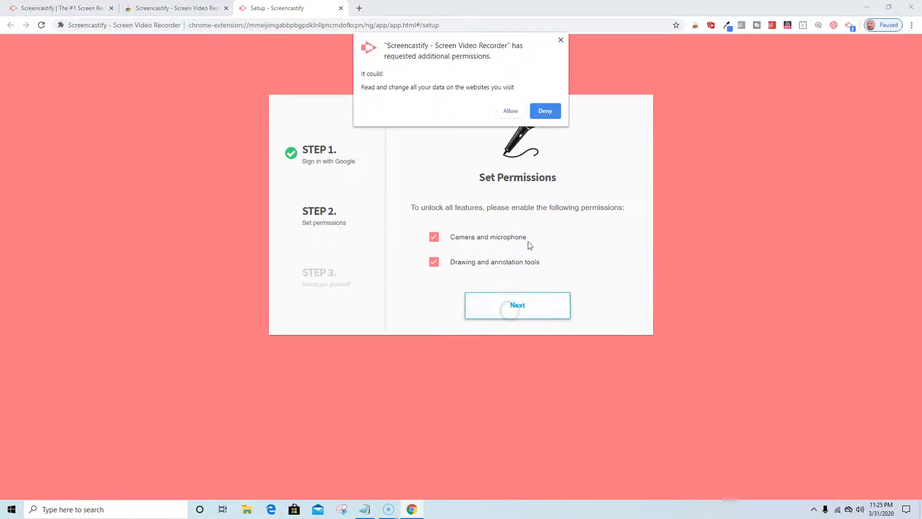
pyautogui.click(509, 112)
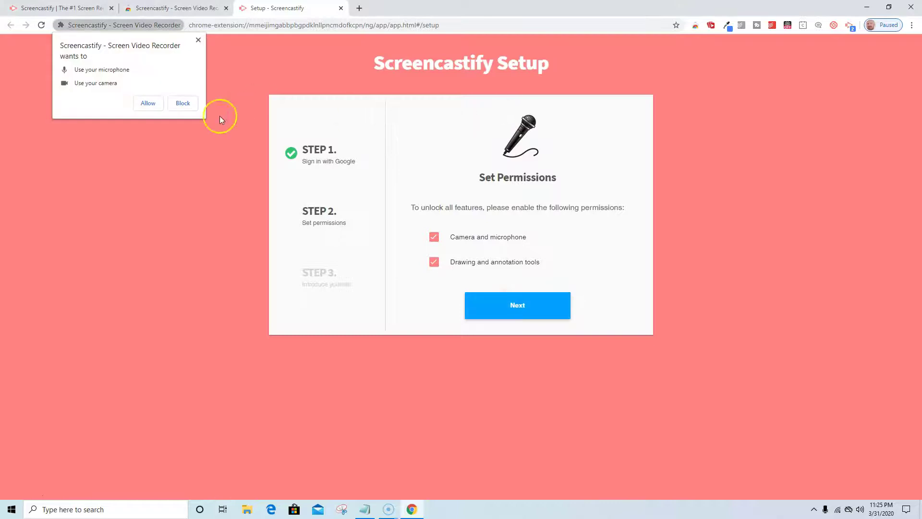
pyautogui.click(147, 104)
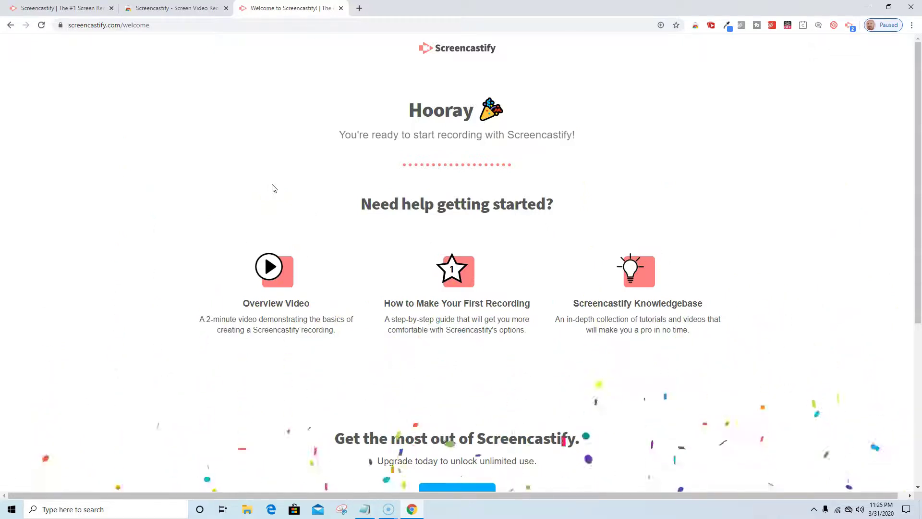
pyautogui.scroll(-2, 670, 206)
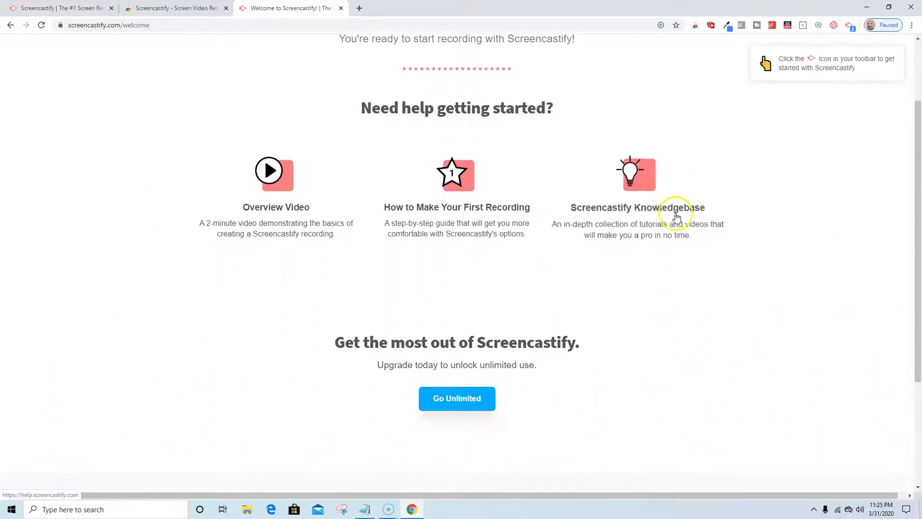
pyautogui.scroll(2, 660, 309)
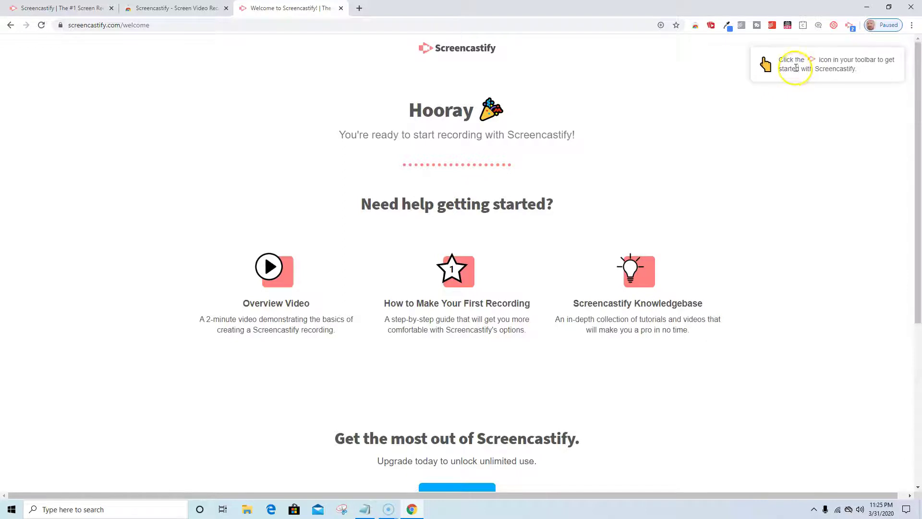
# Step: In the recorder panel, select Default microphone and try the Browser Tab capture option
pyautogui.click(849, 26)
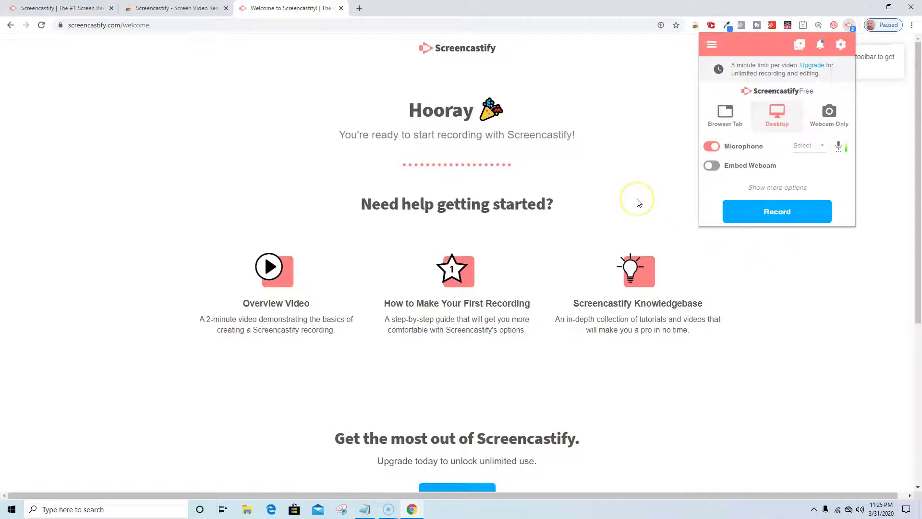
pyautogui.click(825, 147)
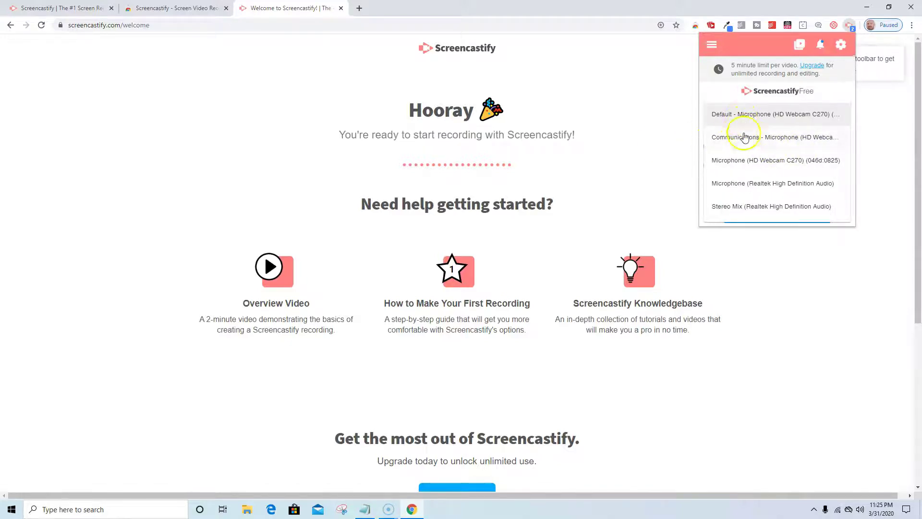
pyautogui.click(733, 116)
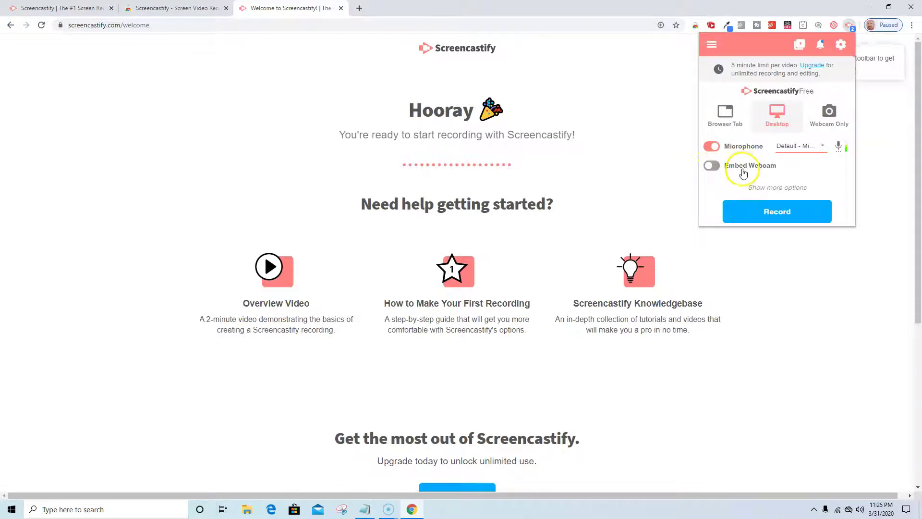
pyautogui.click(726, 126)
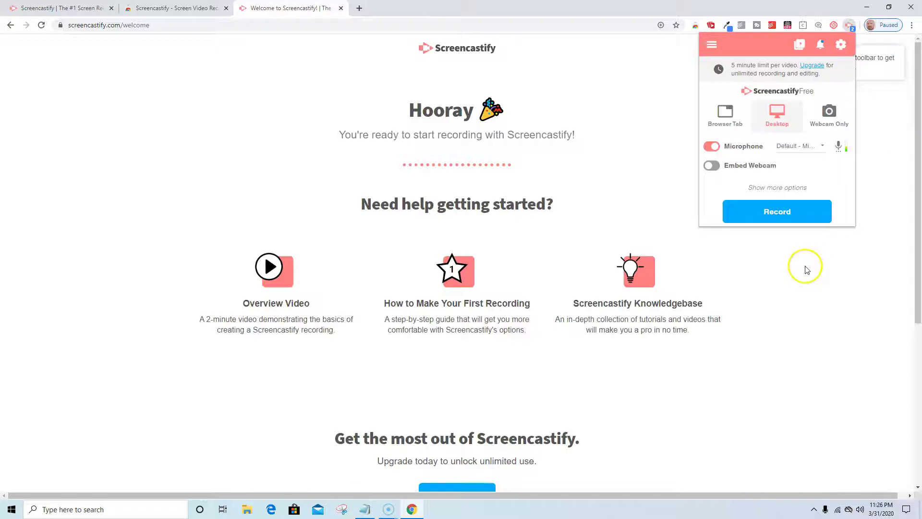
# Step: Start a Desktop recording from the recorder panel, cancelling the first pending screen-share request
pyautogui.click(772, 202)
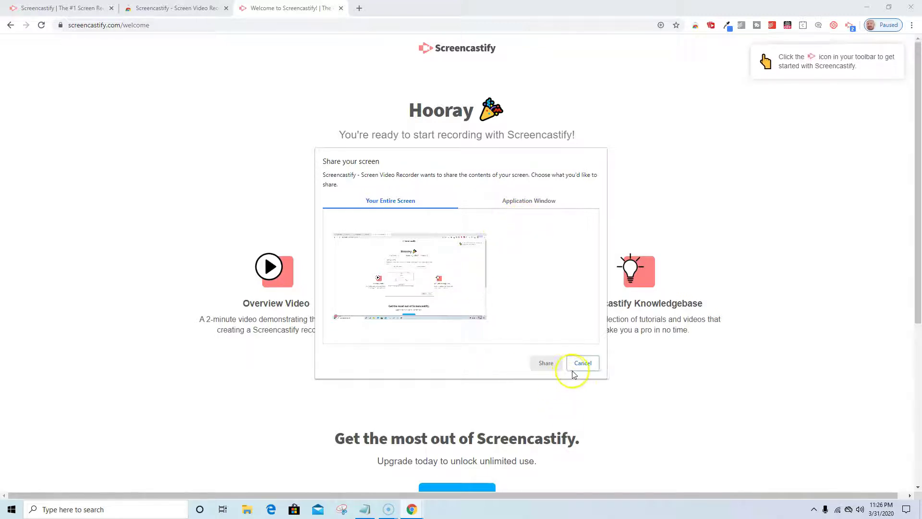
pyautogui.click(360, 8)
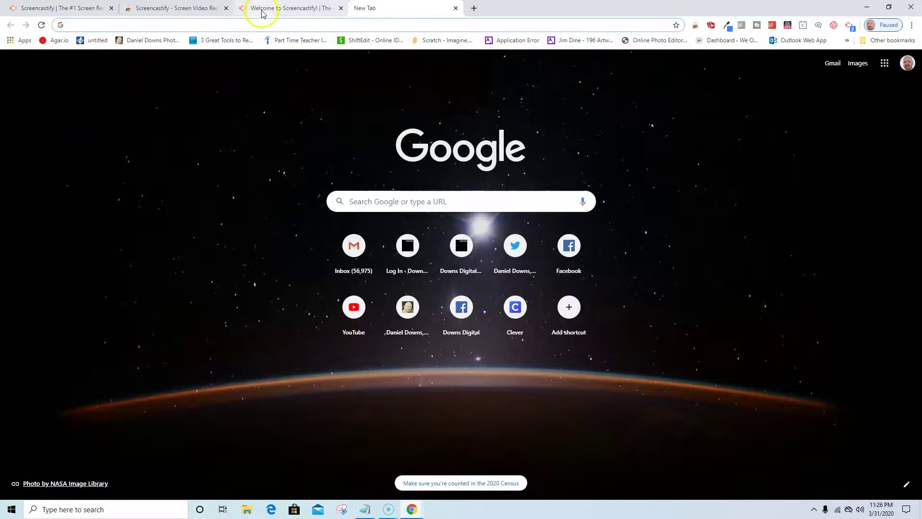
pyautogui.click(849, 25)
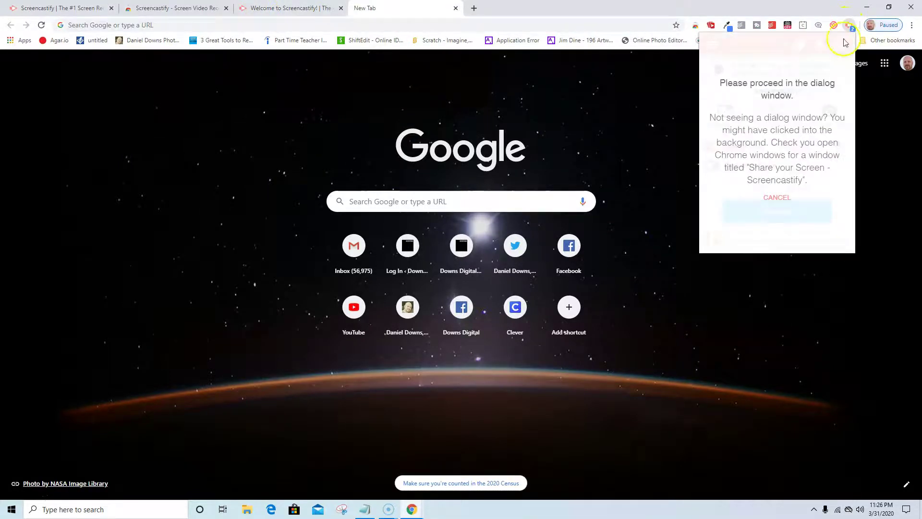
pyautogui.click(777, 197)
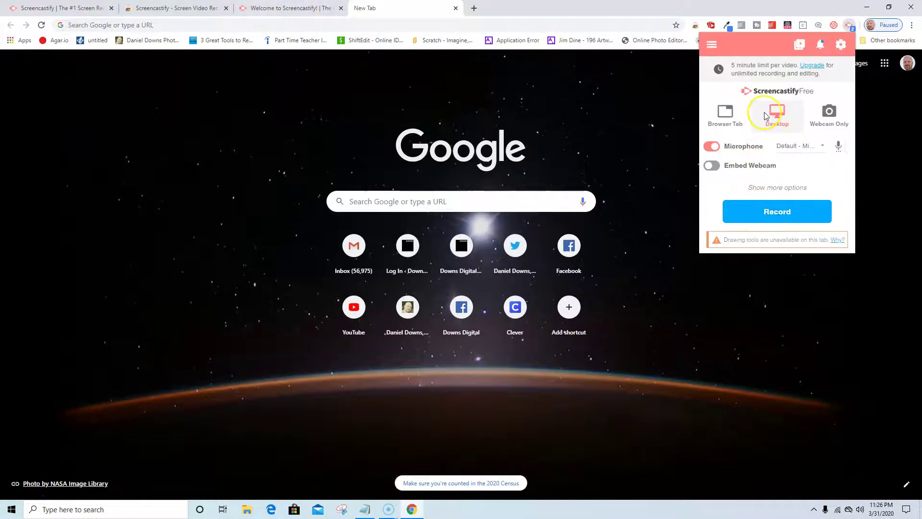
pyautogui.click(776, 212)
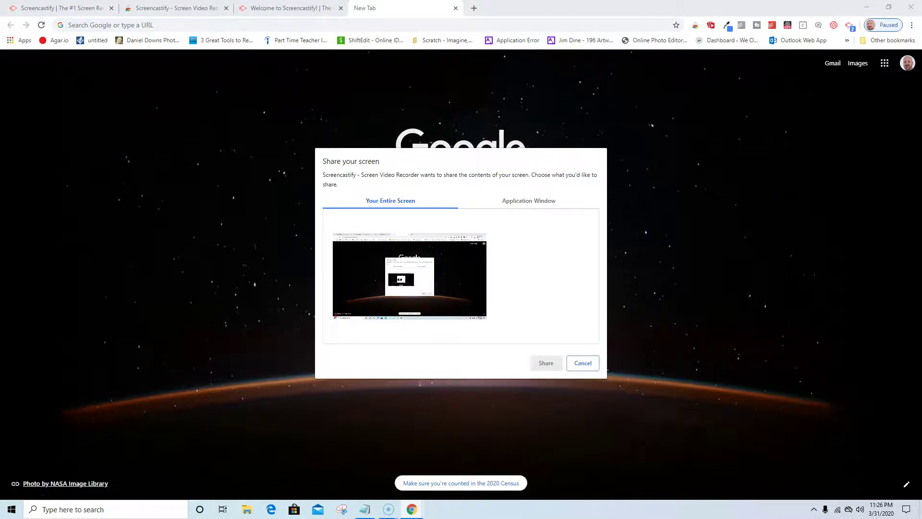
# Step: Close the Screencastify welcome, Web Store and homepage tabs, leaving a New Tab
pyautogui.click(298, 9)
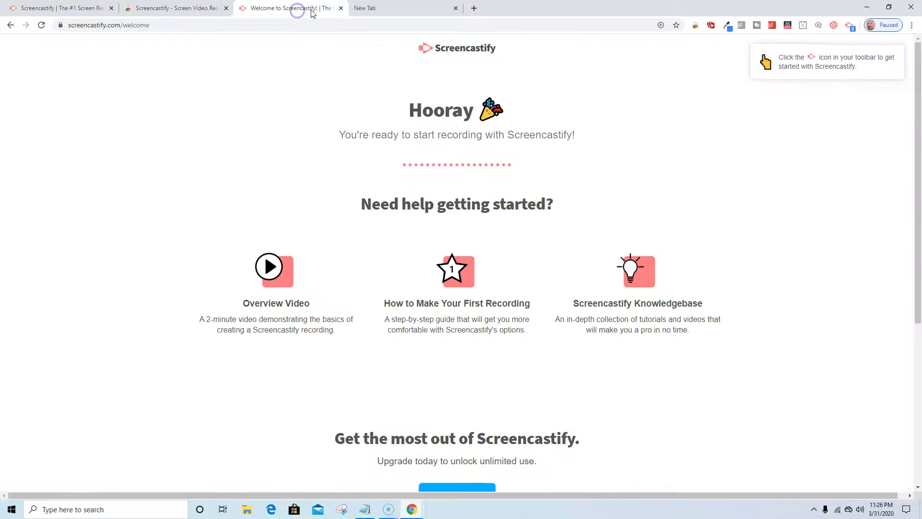
pyautogui.click(341, 7)
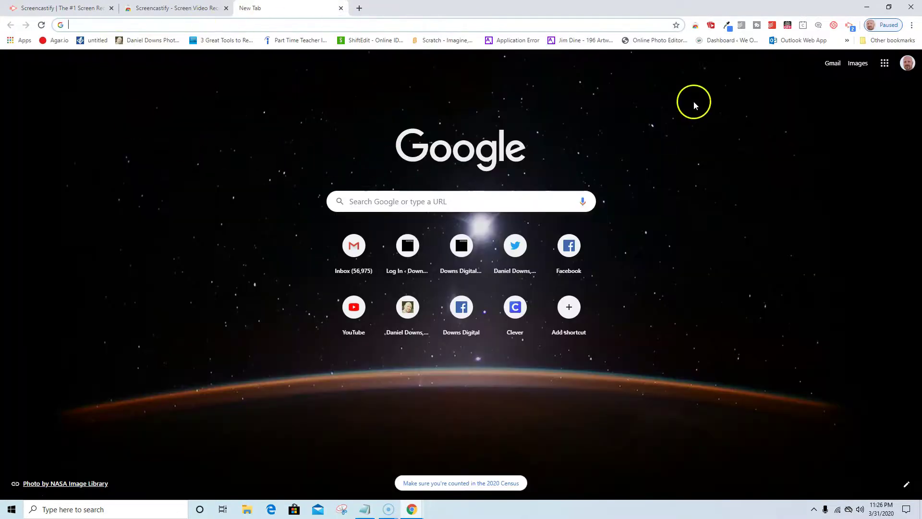
pyautogui.click(139, 8)
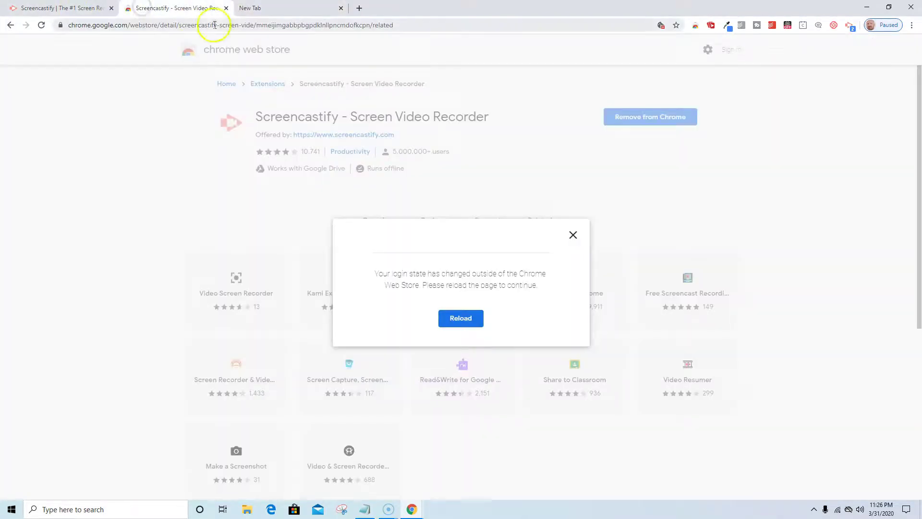
pyautogui.click(226, 8)
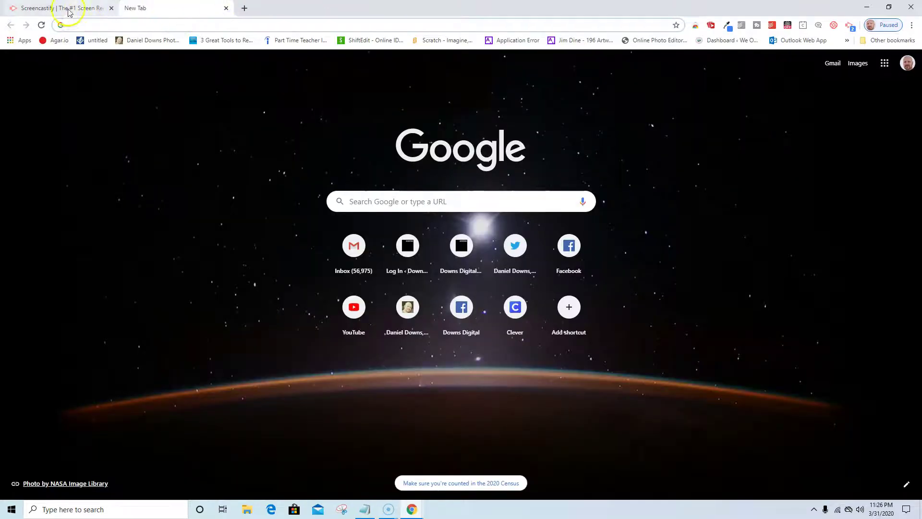
pyautogui.click(111, 9)
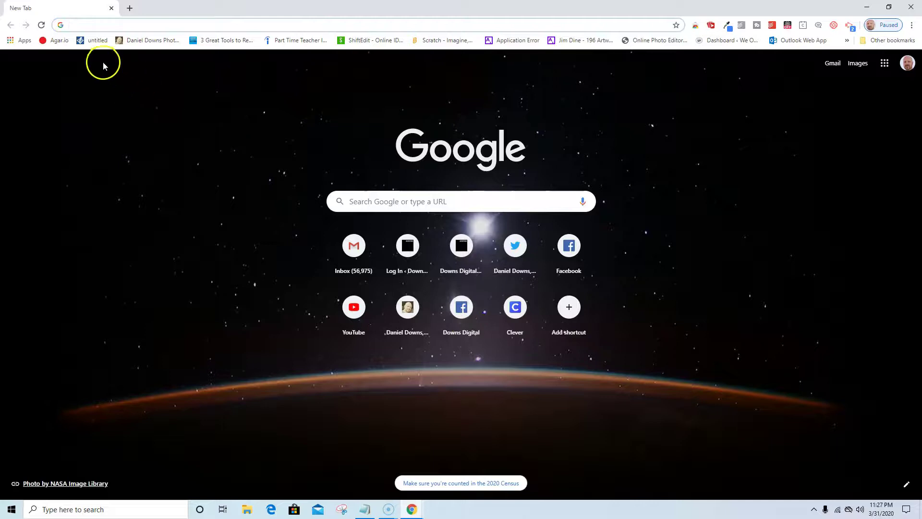
# Step: Cancel the stuck screen-share request, restart desktop recording, and view application windows to share
pyautogui.click(849, 30)
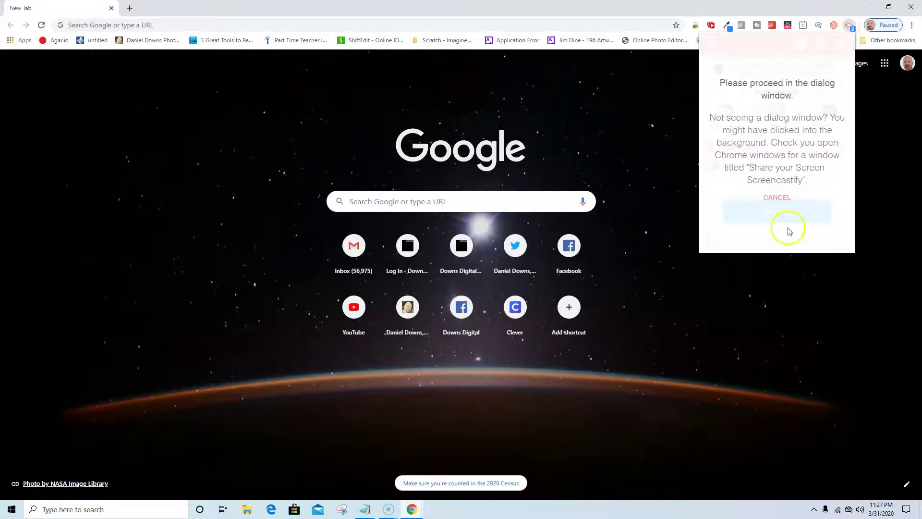
pyautogui.click(769, 199)
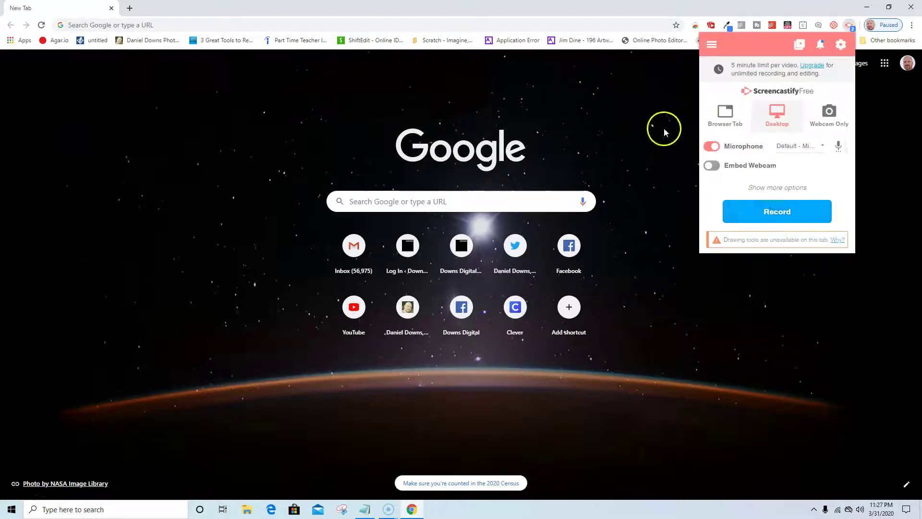
pyautogui.click(767, 214)
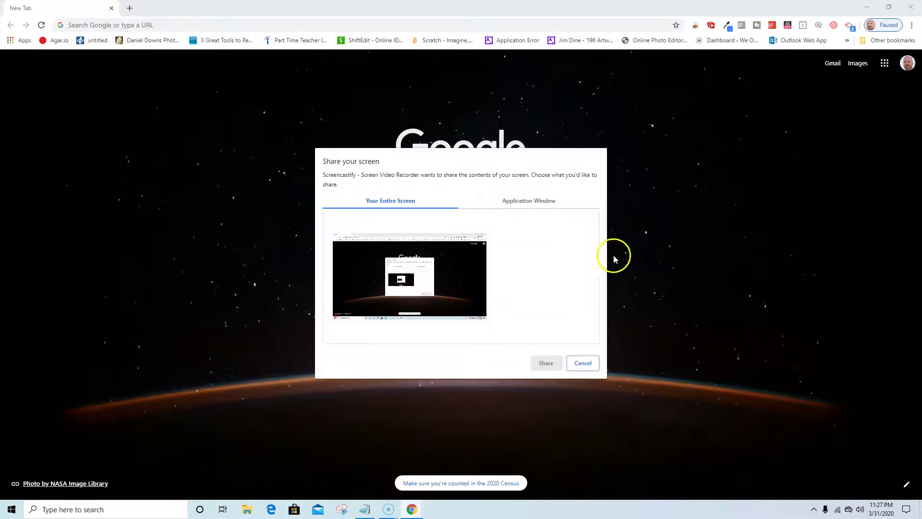
pyautogui.click(511, 207)
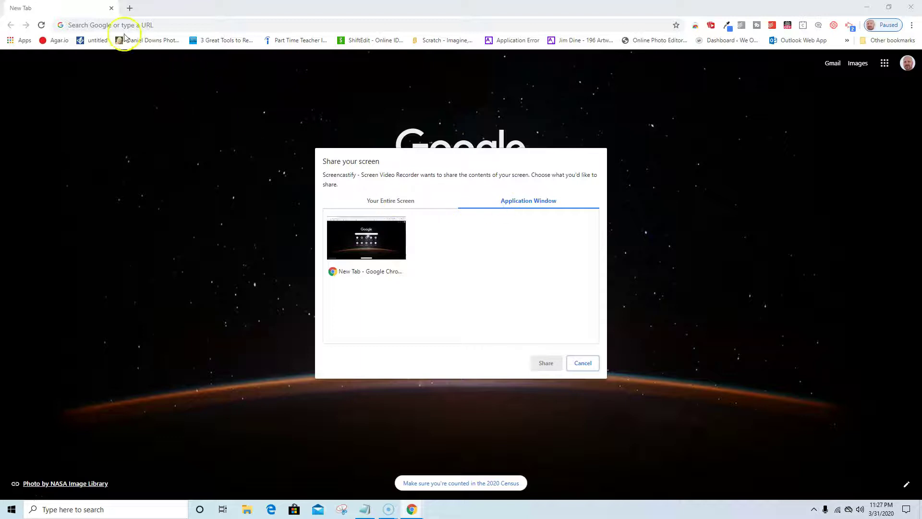
# Step: From a second new tab, restart the desktop recording and choose Your Entire Screen to share
pyautogui.click(128, 8)
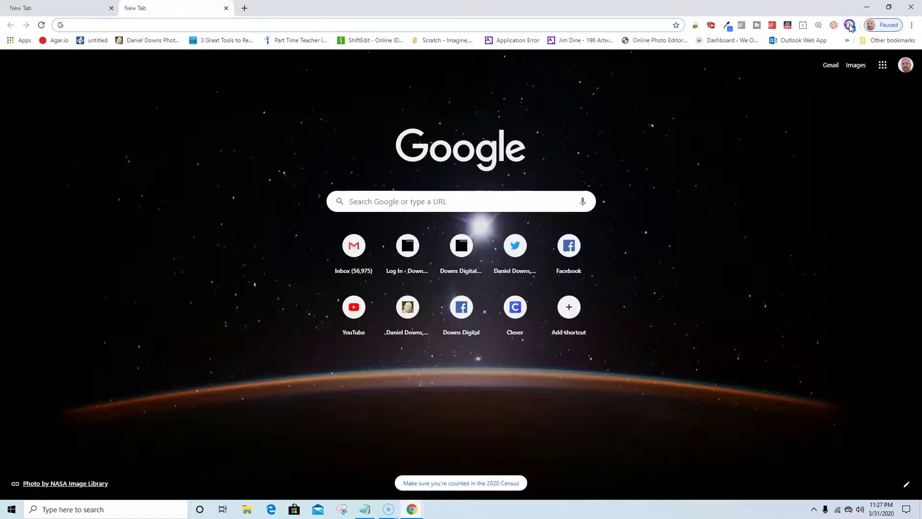
pyautogui.click(849, 25)
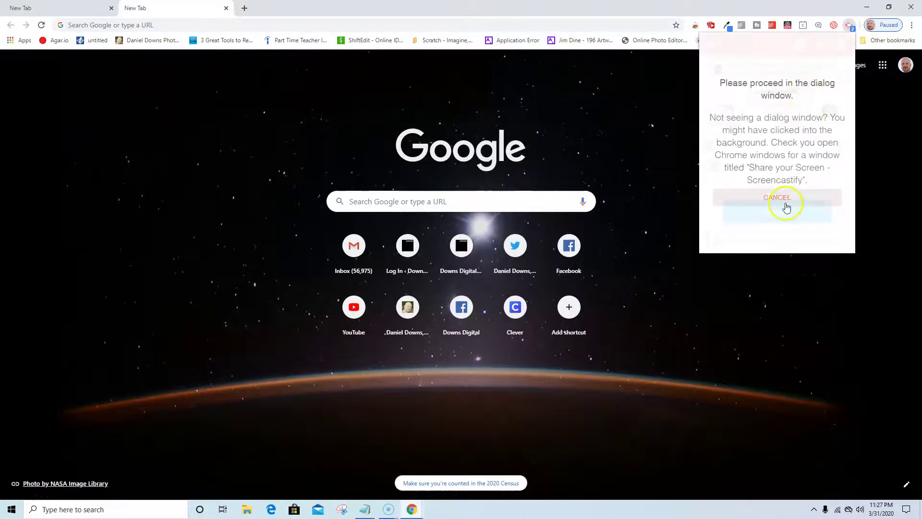
pyautogui.click(786, 206)
pyautogui.click(775, 216)
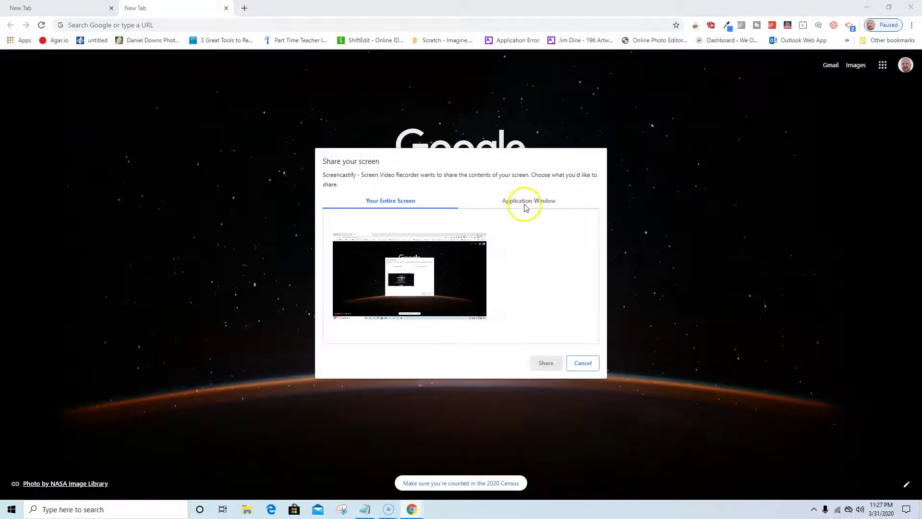
pyautogui.click(524, 202)
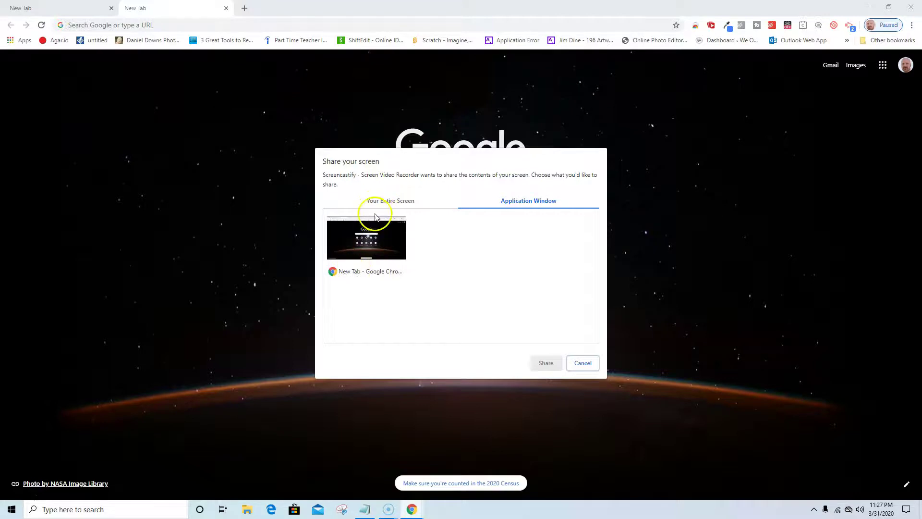
pyautogui.click(382, 201)
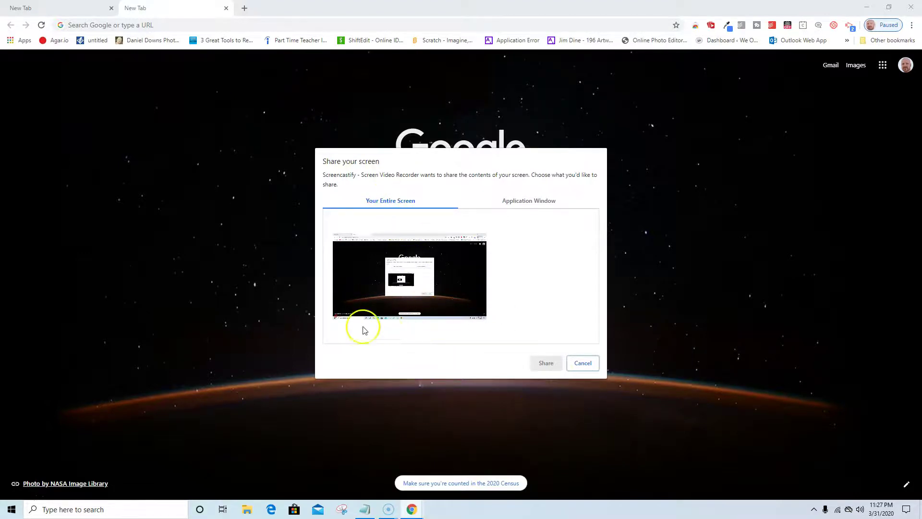
pyautogui.click(548, 364)
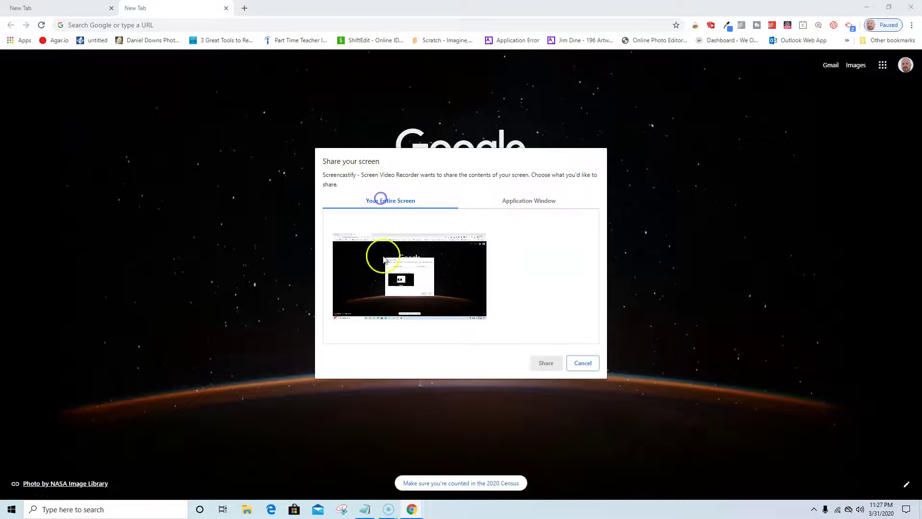
pyautogui.click(398, 293)
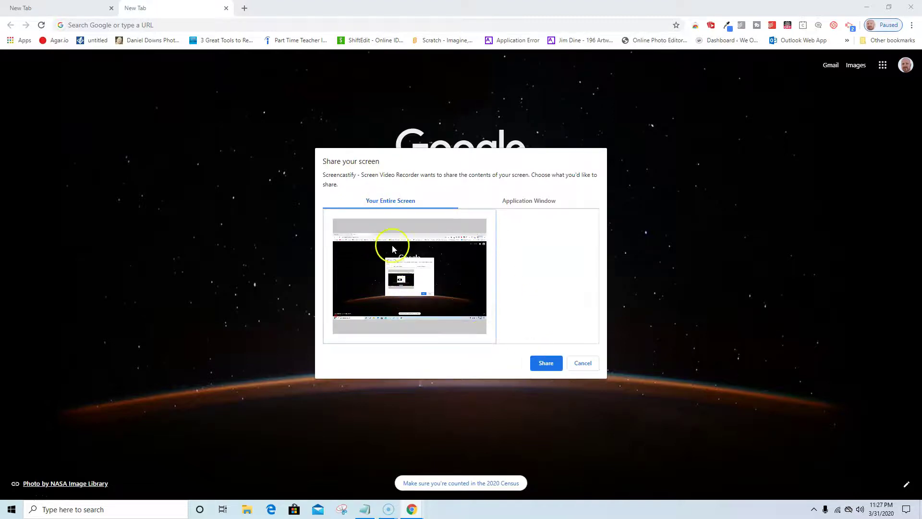
# Step: Share the entire screen to start recording, then focus the Google search box
pyautogui.click(544, 363)
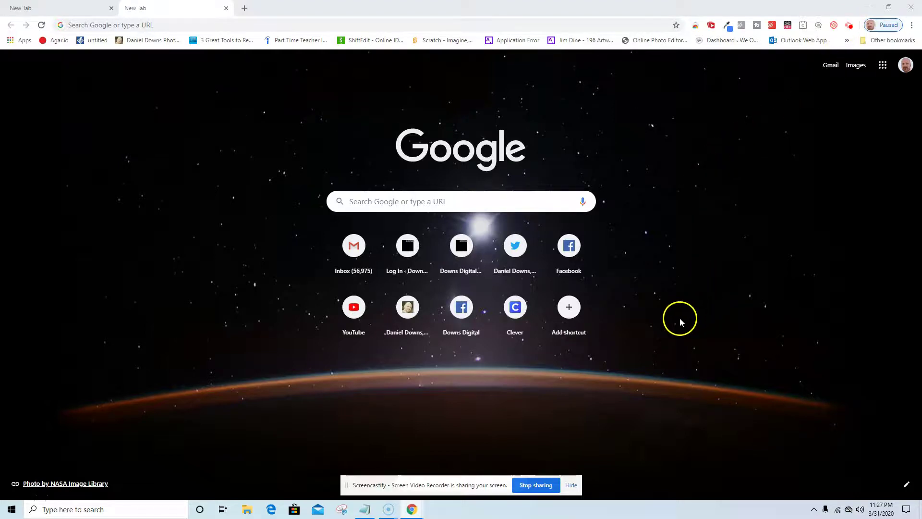
pyautogui.click(362, 201)
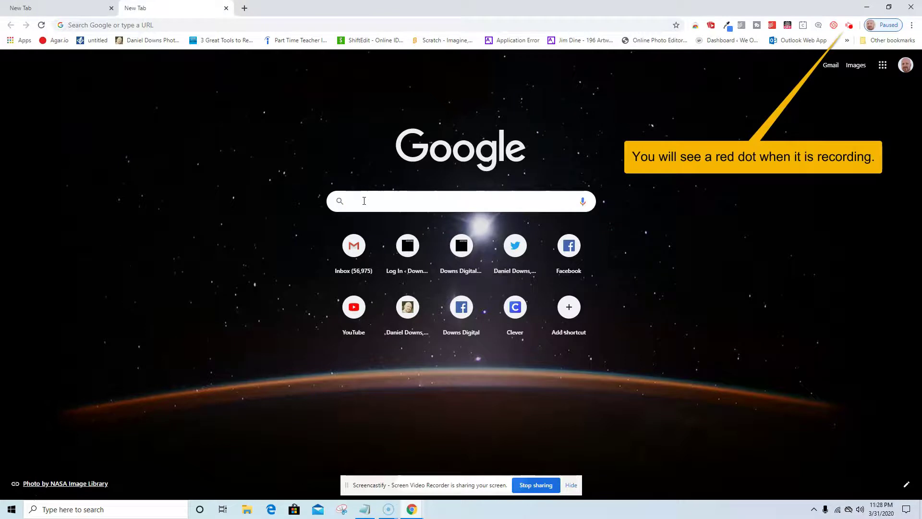
# Step: Search Google for 'north reading public schools extended learning website'
pyautogui.write('h')
pyautogui.press('BackSpace')
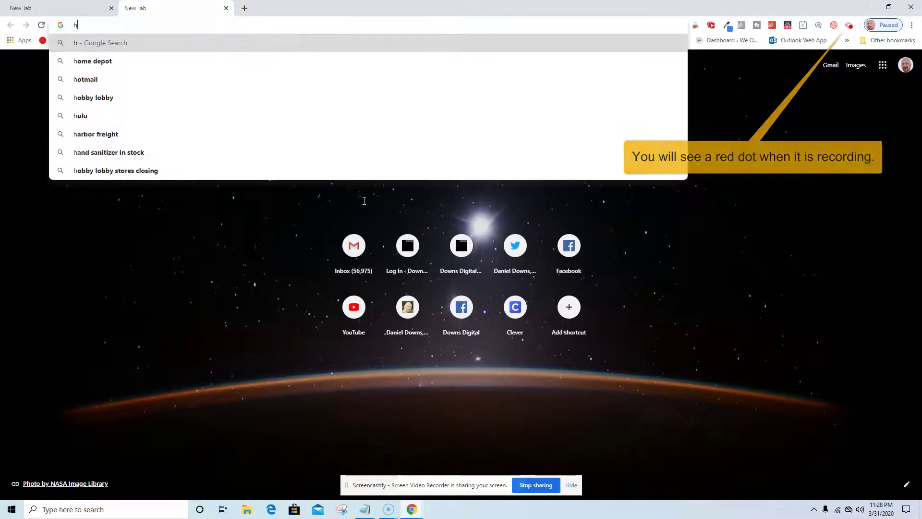
pyautogui.press('BackSpace')
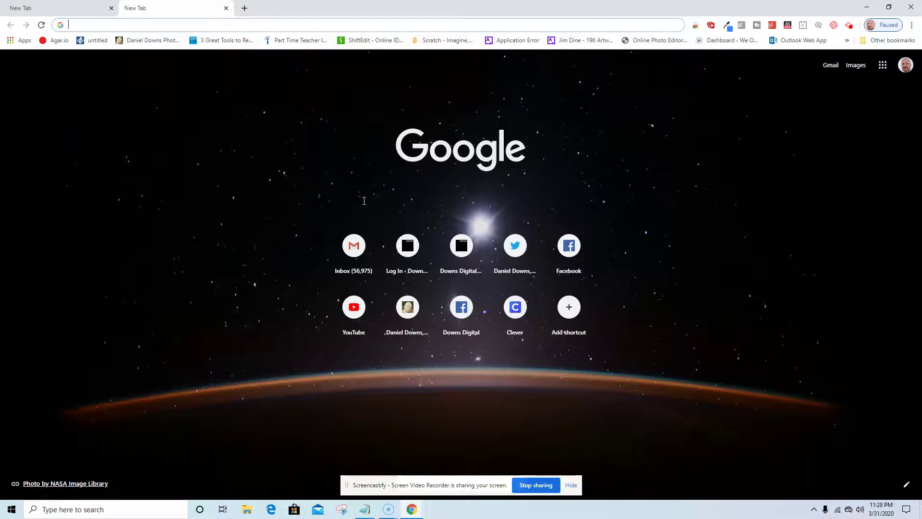
pyautogui.write('n')
pyautogui.press('BackSpace')
pyautogui.press('BackSpace')
pyautogui.write('exte')
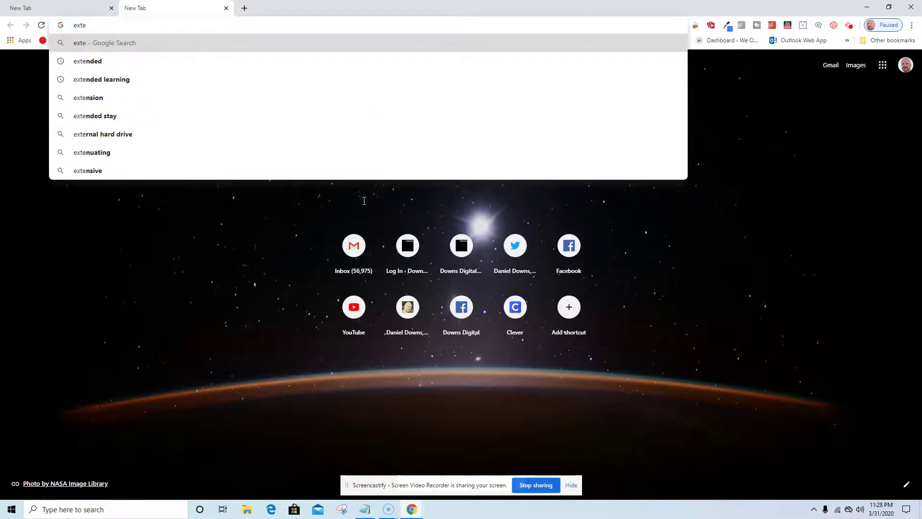
pyautogui.press('BackSpace')
pyautogui.press('BackSpace')
pyautogui.press('BackSpace')
pyautogui.press('BackSpace')
pyautogui.write('nor')
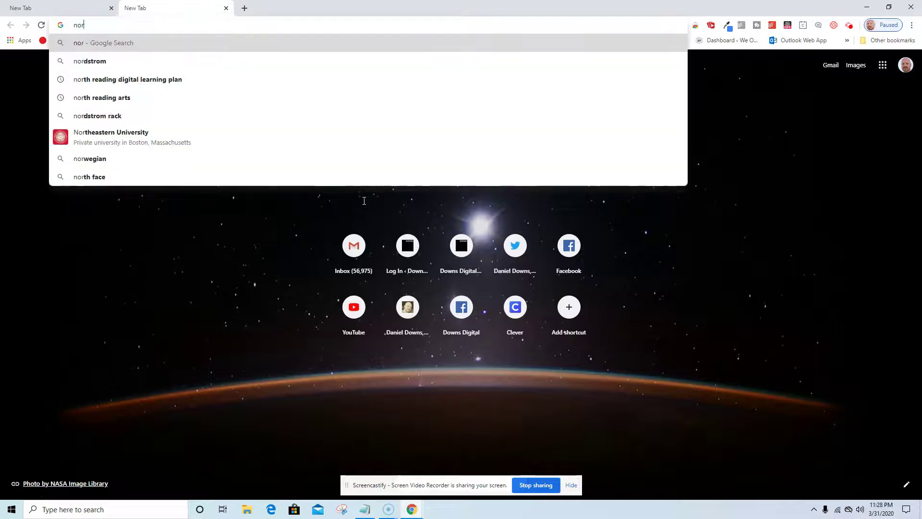
pyautogui.write('th rea')
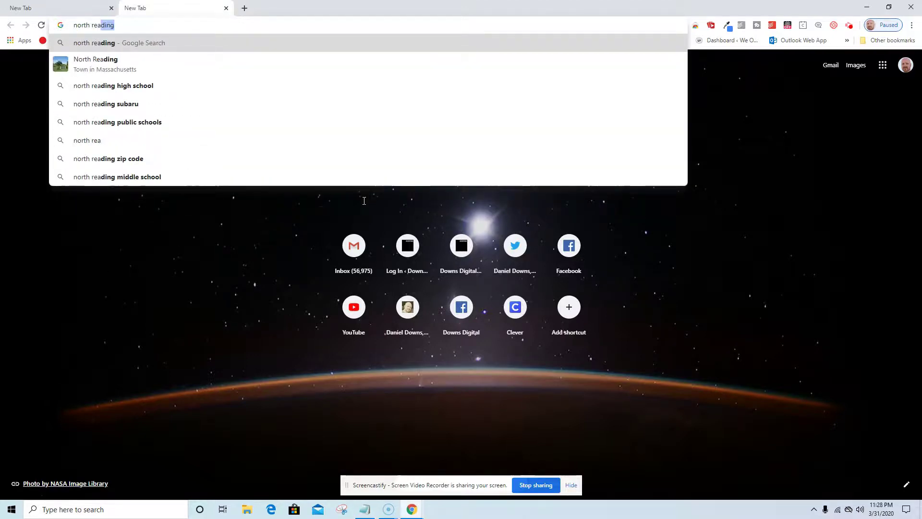
pyautogui.write('ding publ')
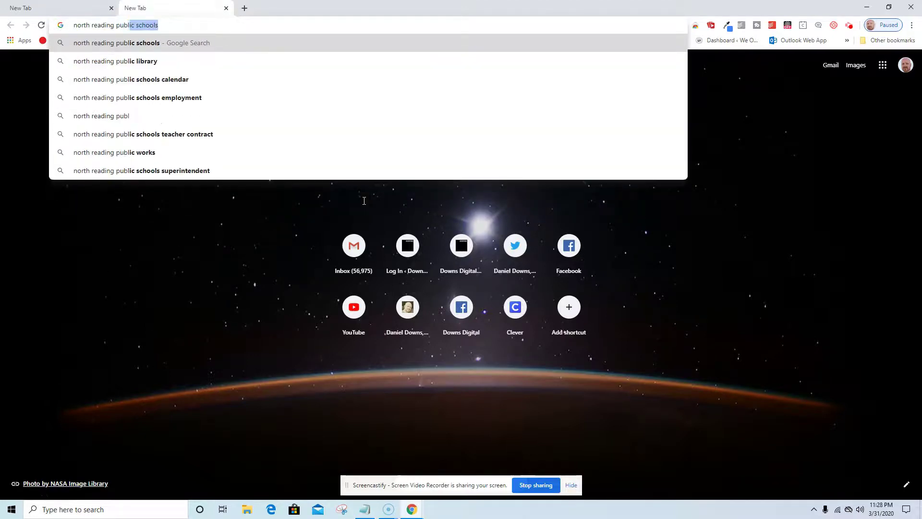
pyautogui.write('ic schools')
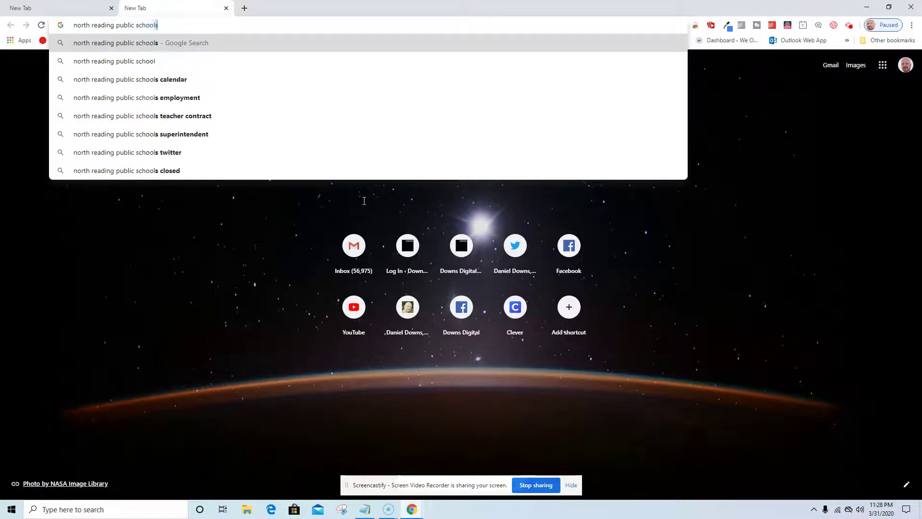
pyautogui.write(' exten')
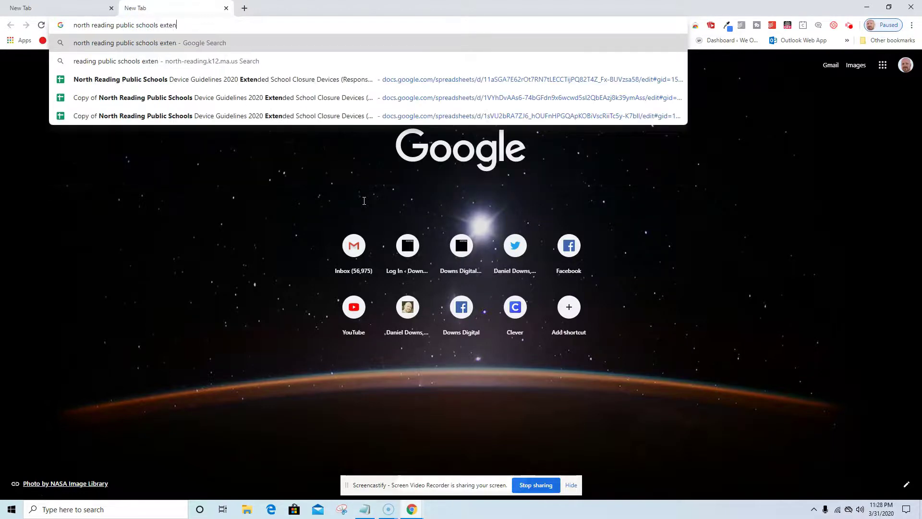
pyautogui.write('ded lea')
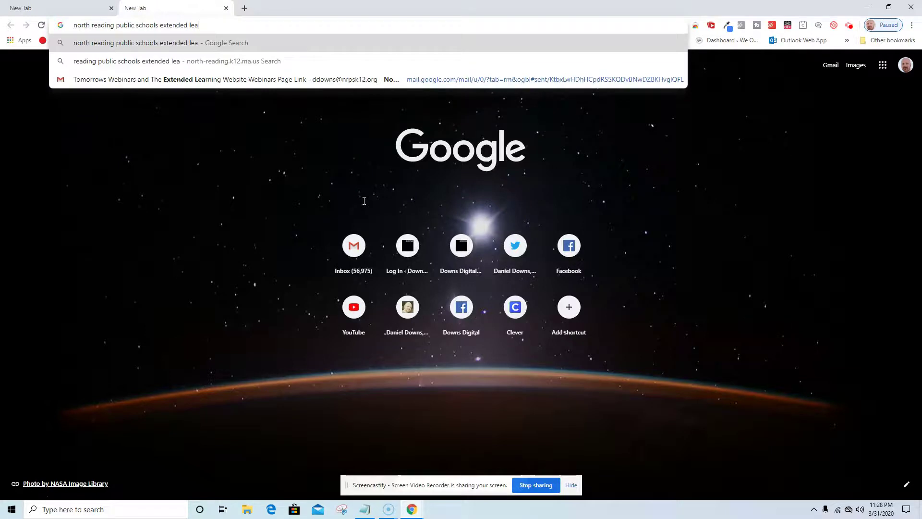
pyautogui.write('rnming')
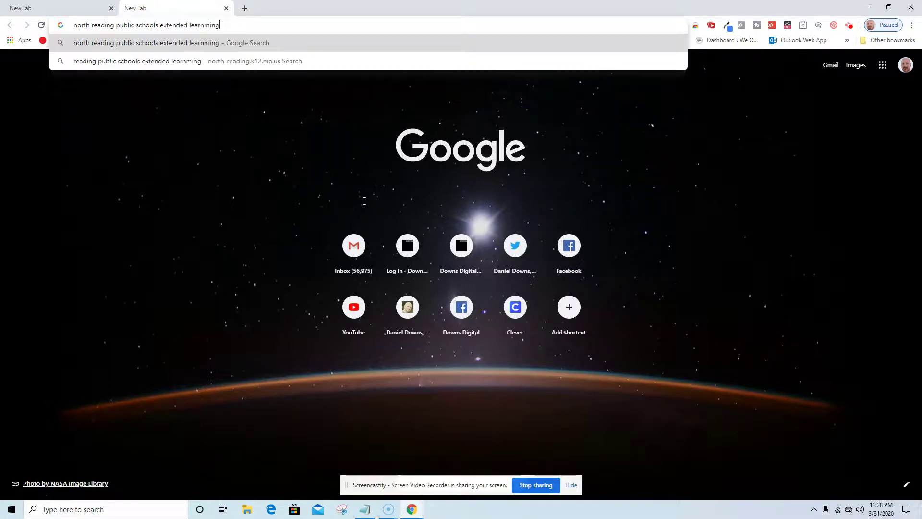
pyautogui.press('BackSpace')
pyautogui.press('BackSpace')
pyautogui.write('ing e')
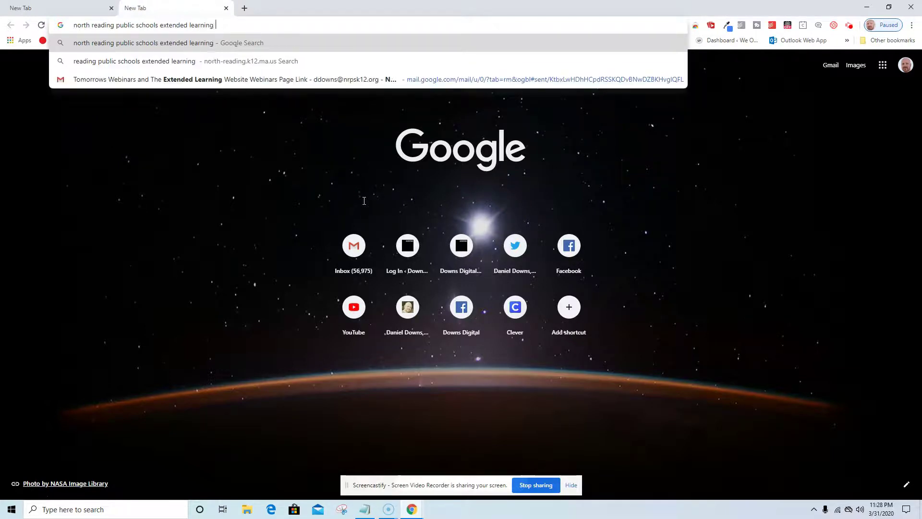
pyautogui.press('BackSpace')
pyautogui.write('website')
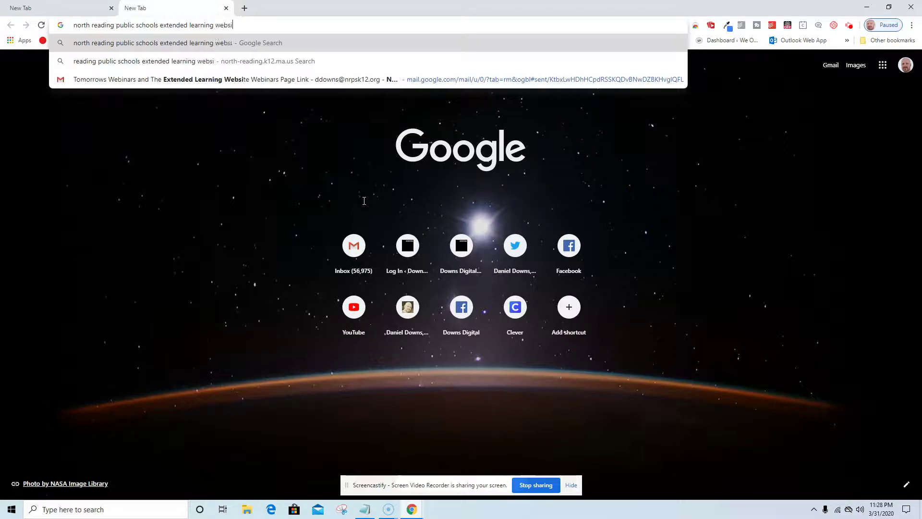
pyautogui.press('Return')
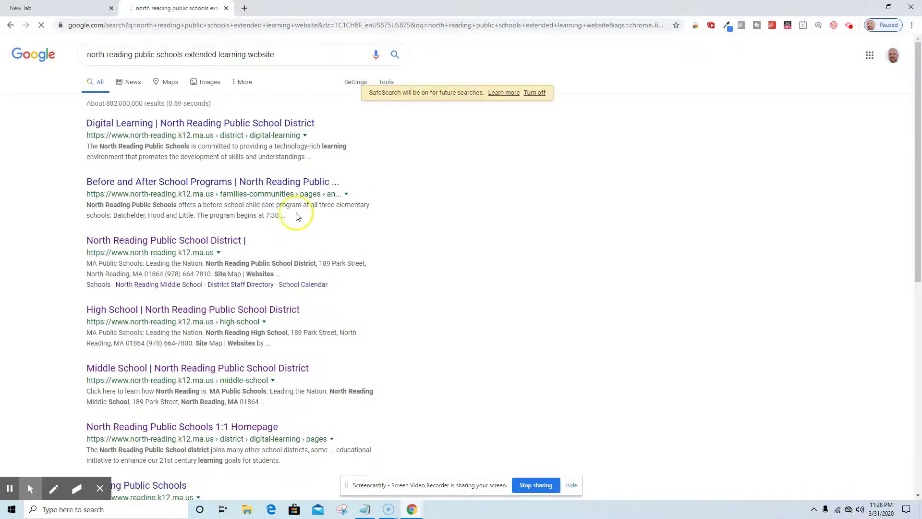
# Step: Open the North Reading district site and go via North Reading Middle School to NRPS Extended Learning
pyautogui.click(185, 242)
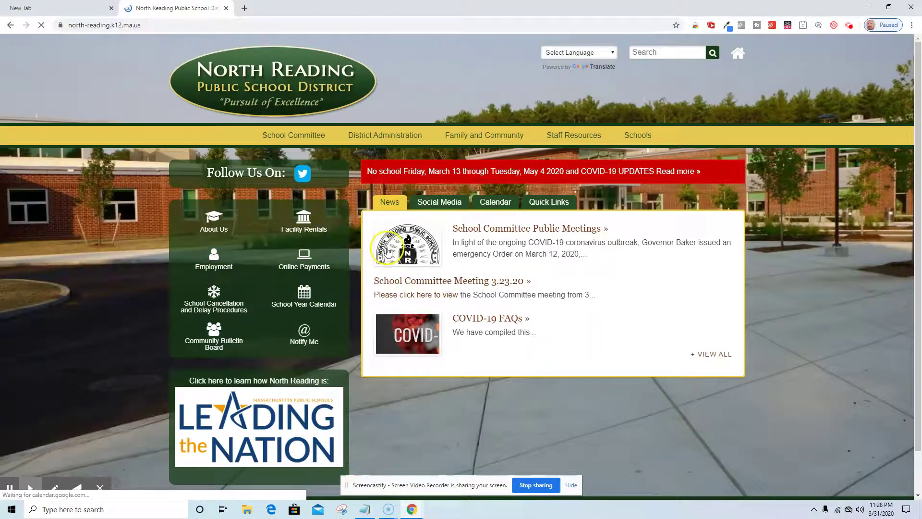
pyautogui.click(386, 179)
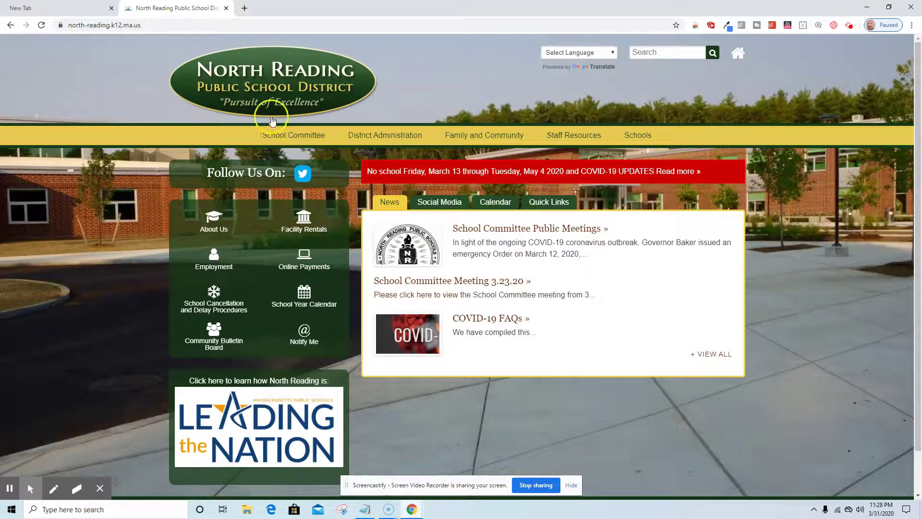
pyautogui.click(655, 140)
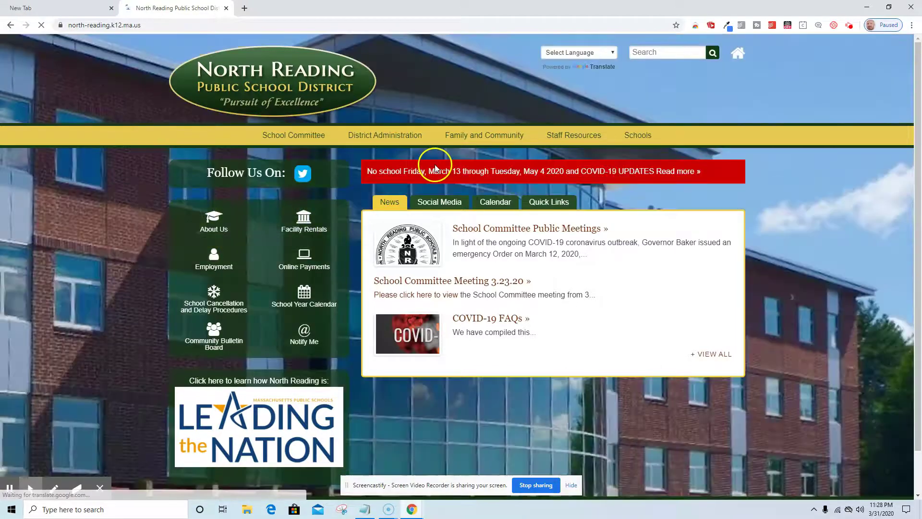
pyautogui.moveTo(632, 136)
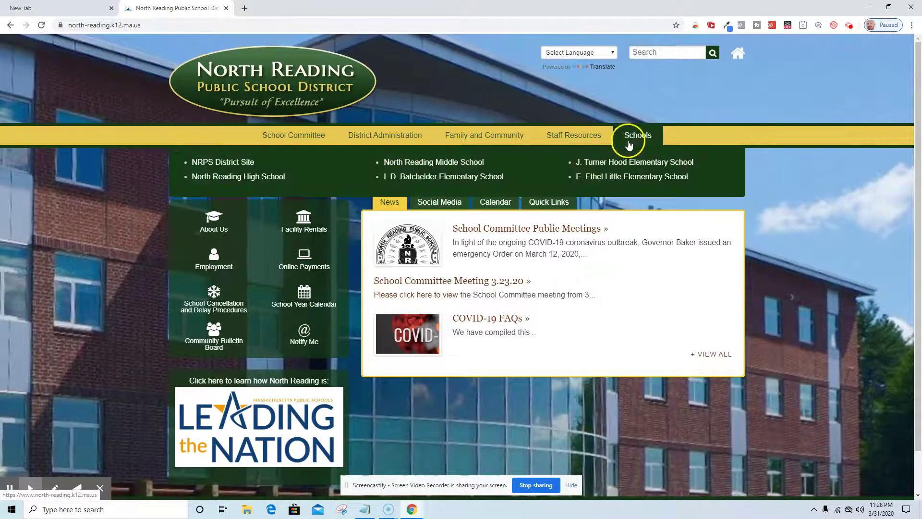
pyautogui.click(431, 164)
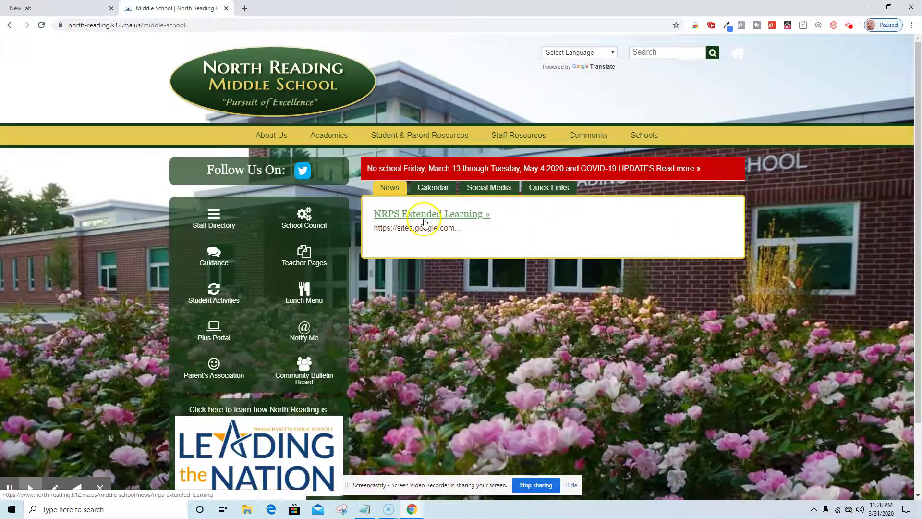
pyautogui.click(424, 219)
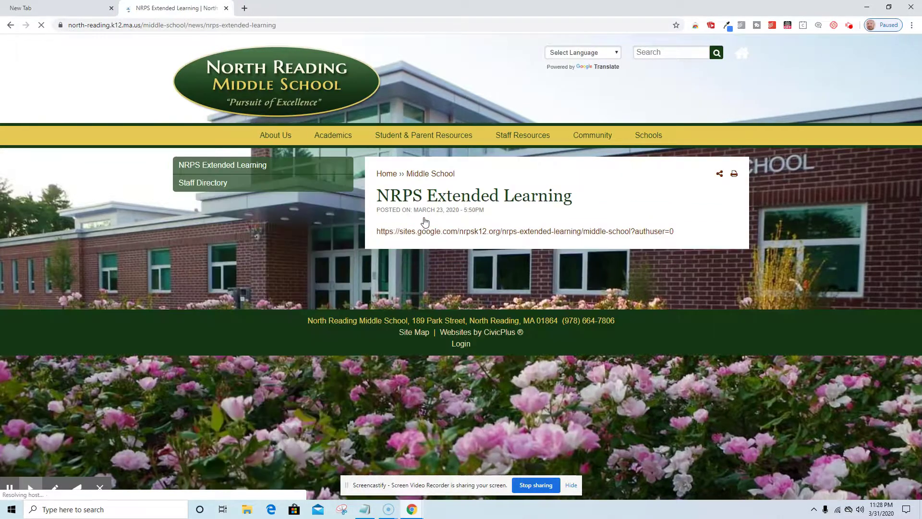
pyautogui.click(427, 234)
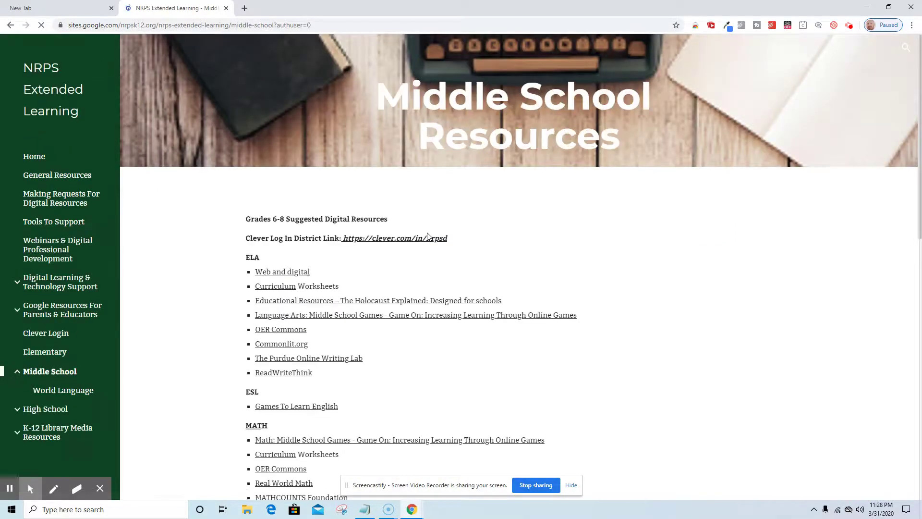
# Step: Browse the Extended Learning sidebar pages, then open the Clever Login page
pyautogui.click(38, 157)
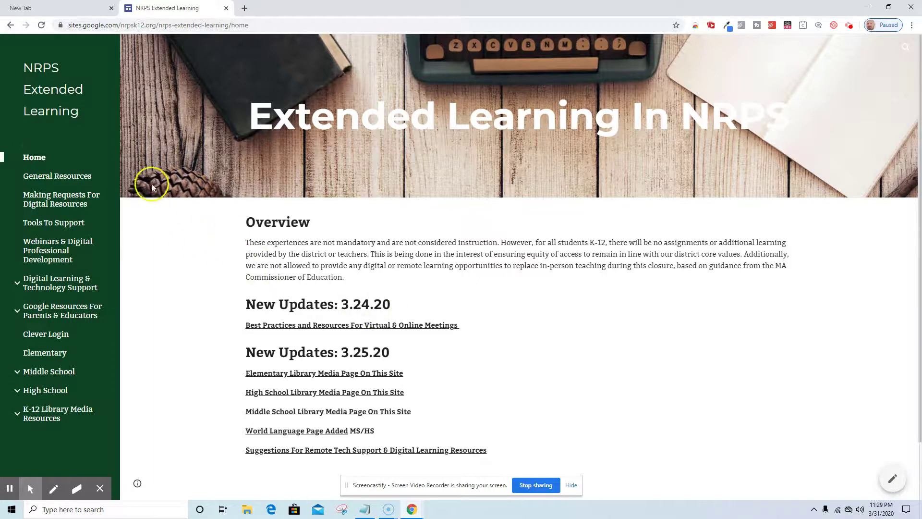
pyautogui.click(75, 176)
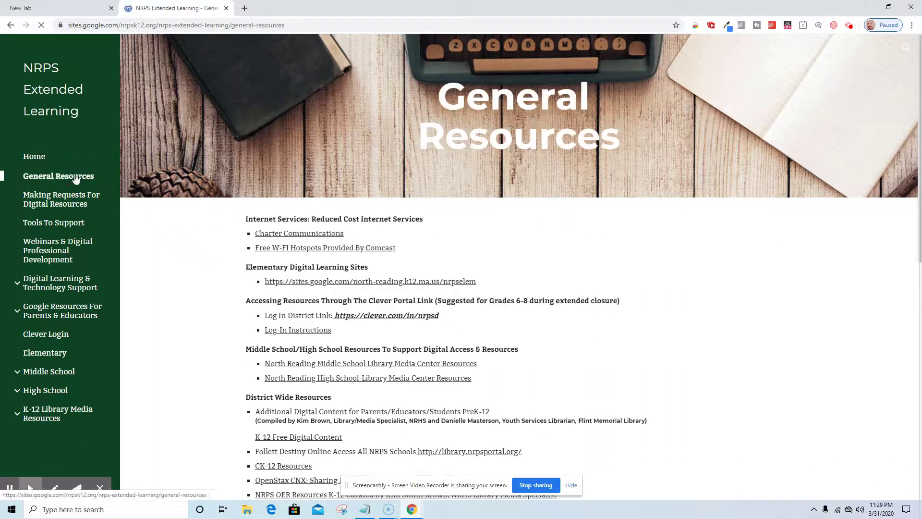
pyautogui.click(69, 195)
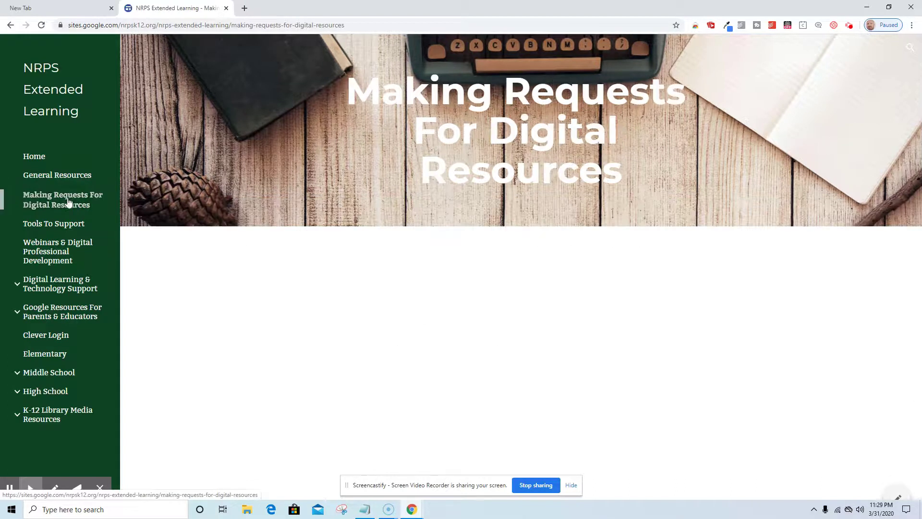
pyautogui.click(60, 224)
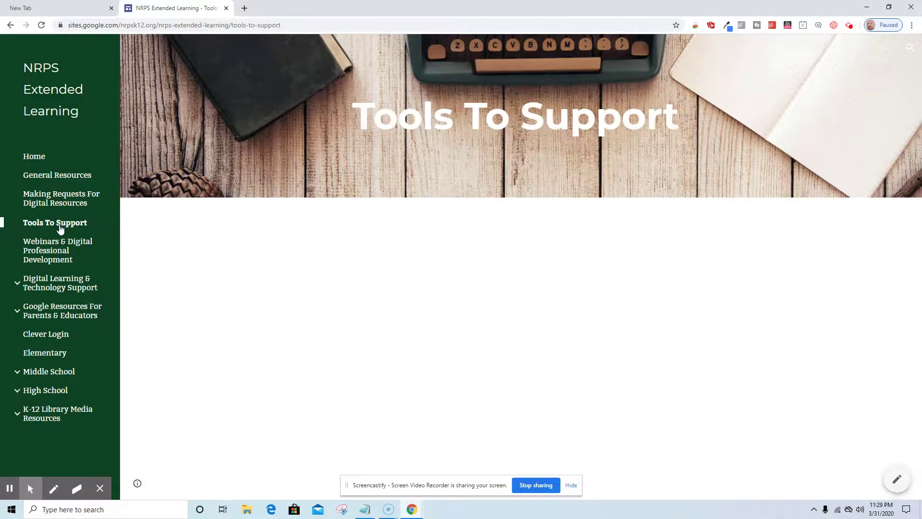
pyautogui.click(52, 256)
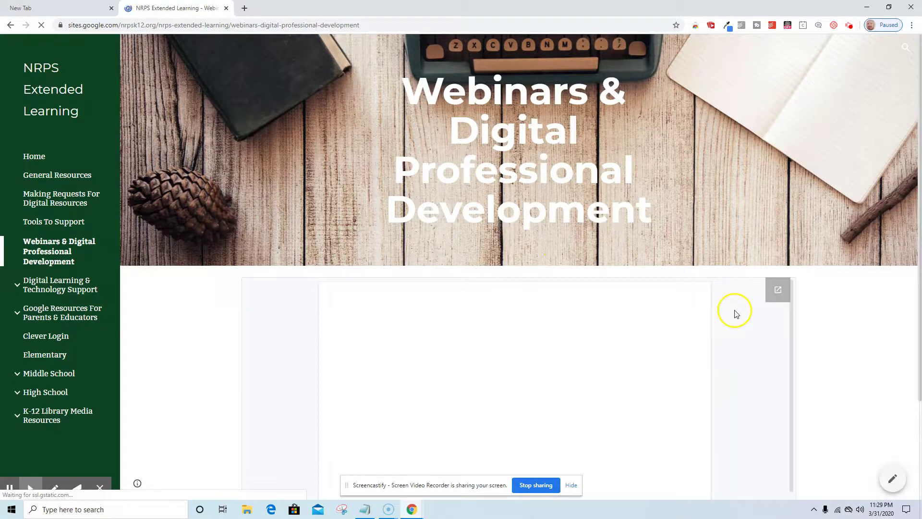
pyautogui.scroll(-4, 733, 321)
pyautogui.scroll(-3, 727, 329)
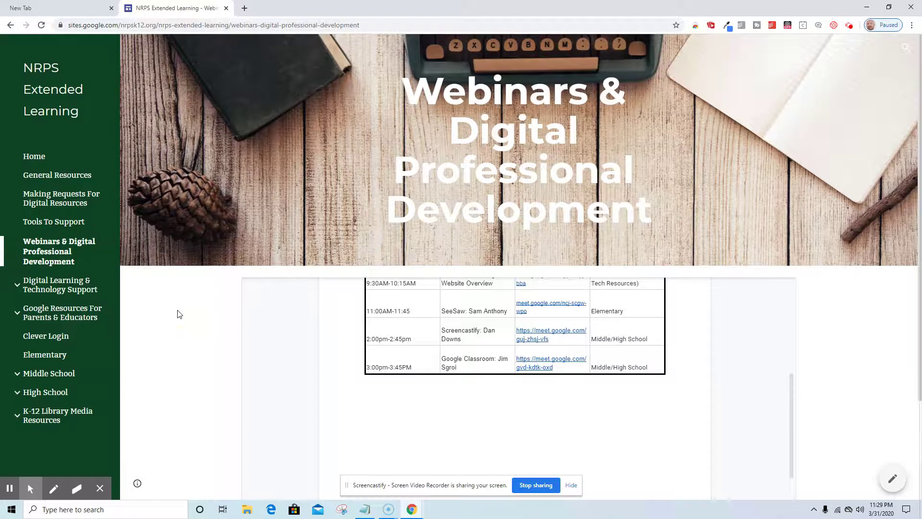
pyautogui.click(48, 338)
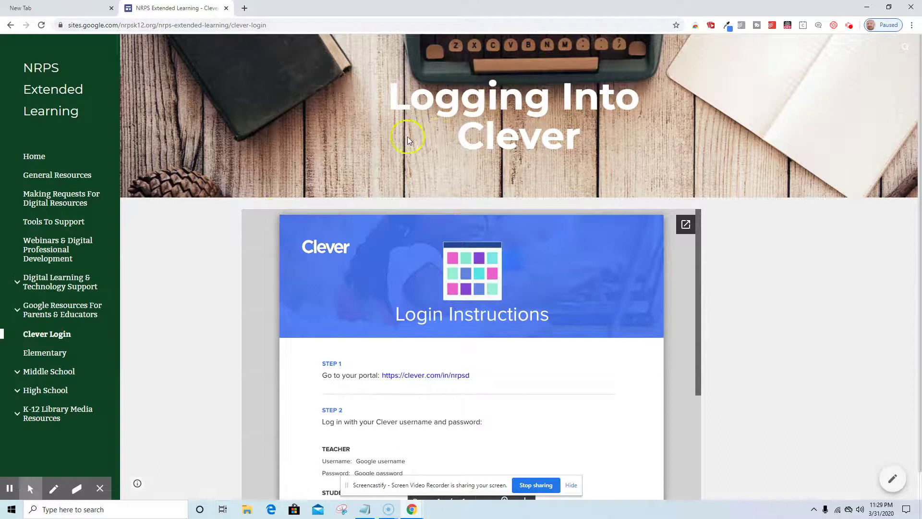
# Step: Stop the recording from the Screencastify toolbar popup
pyautogui.click(849, 27)
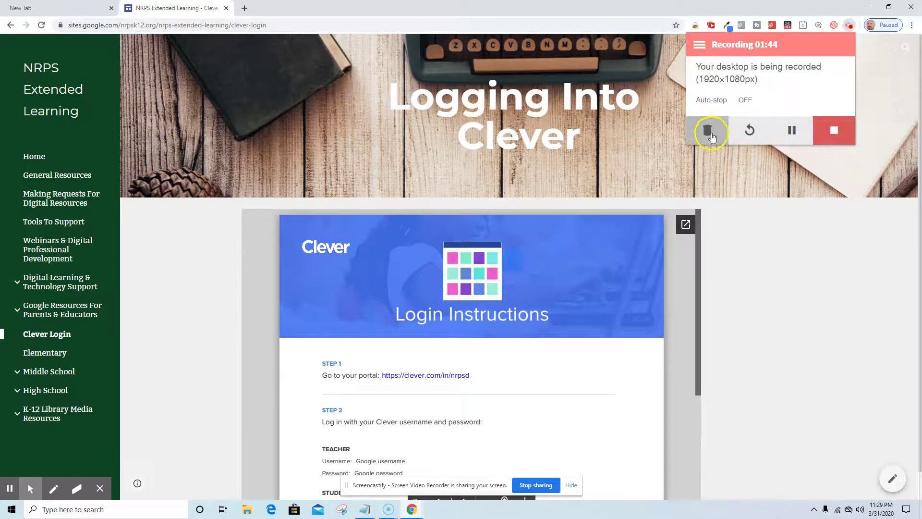
pyautogui.click(824, 130)
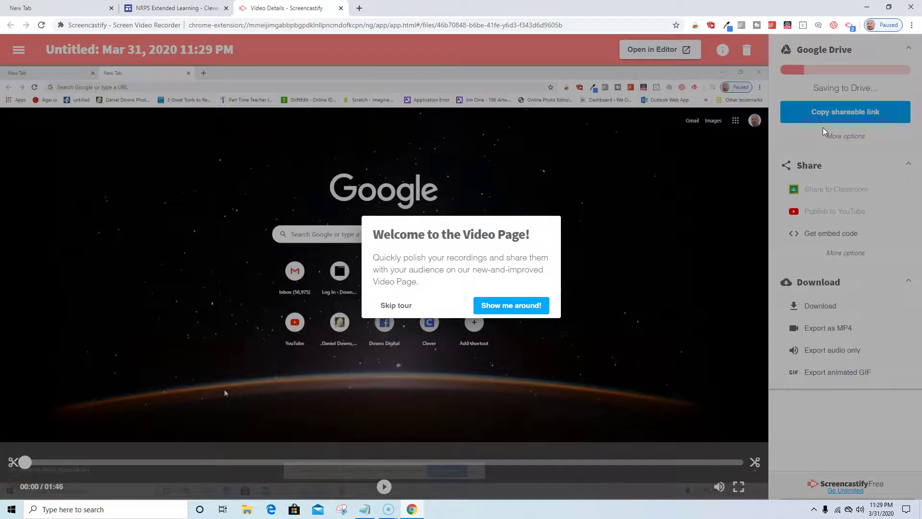
# Step: Go through all six steps of the video page tour, then finish and close it
pyautogui.click(512, 306)
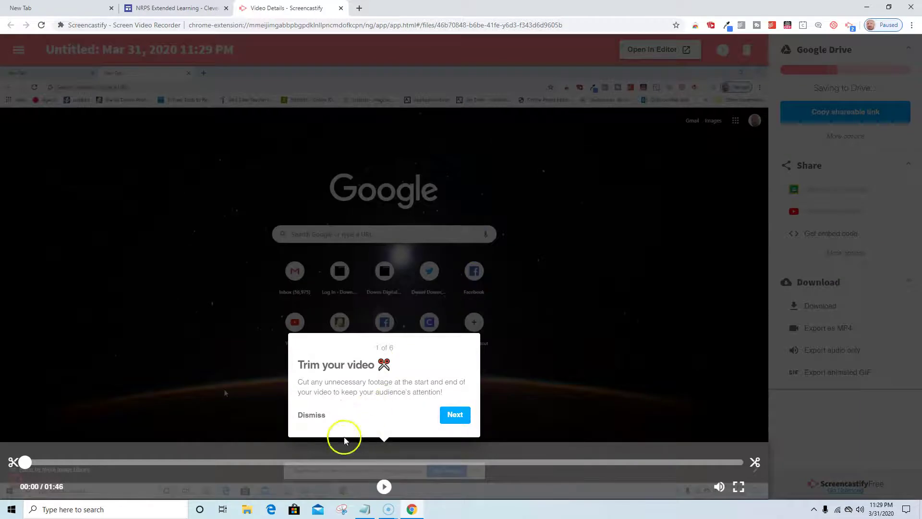
pyautogui.click(451, 416)
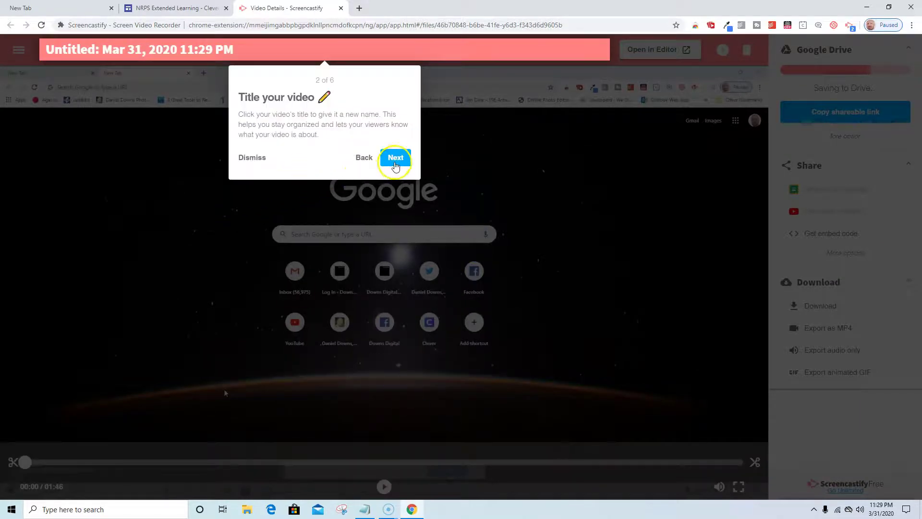
pyautogui.click(397, 164)
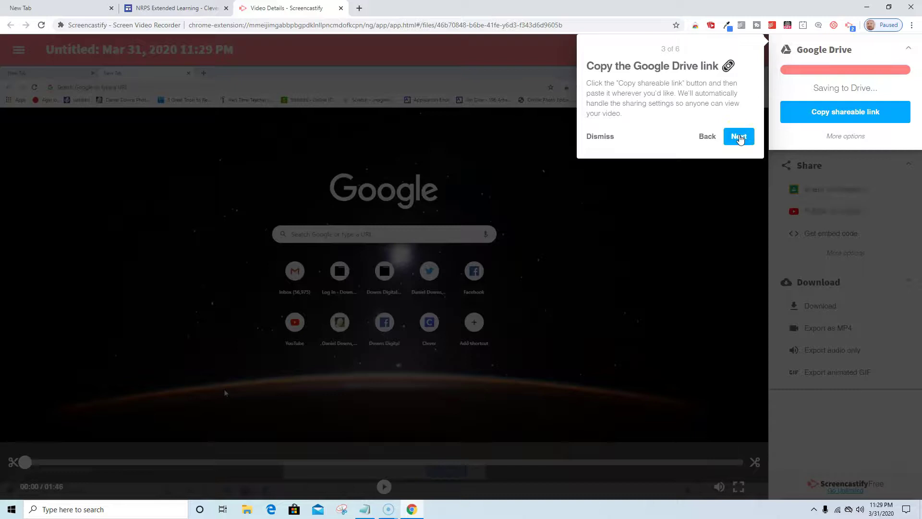
pyautogui.click(739, 137)
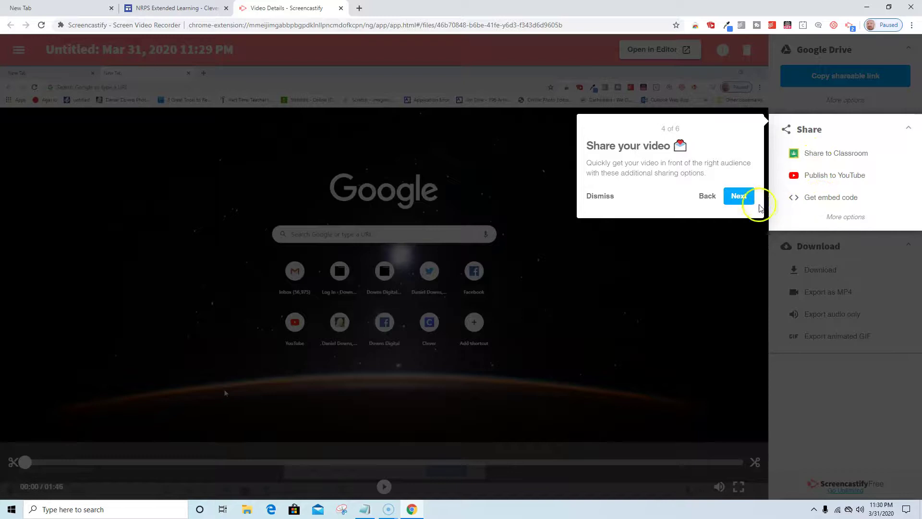
pyautogui.click(740, 197)
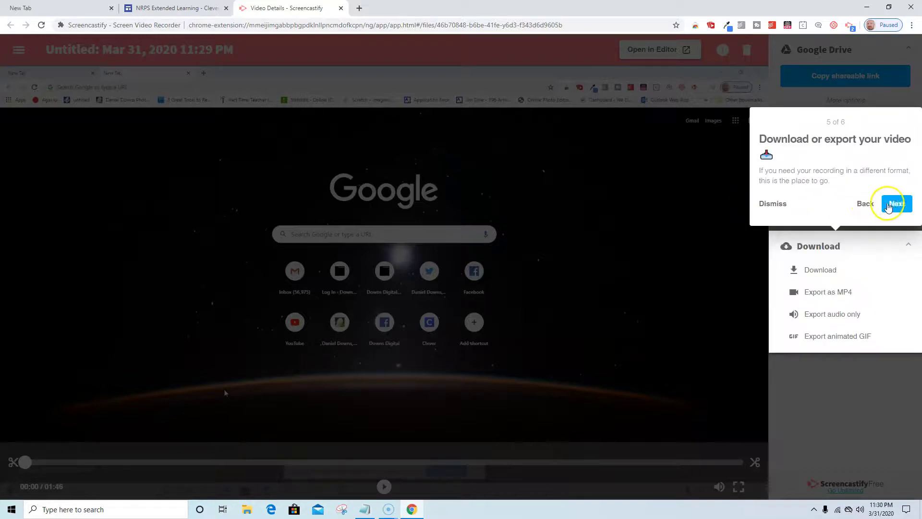
pyautogui.click(893, 205)
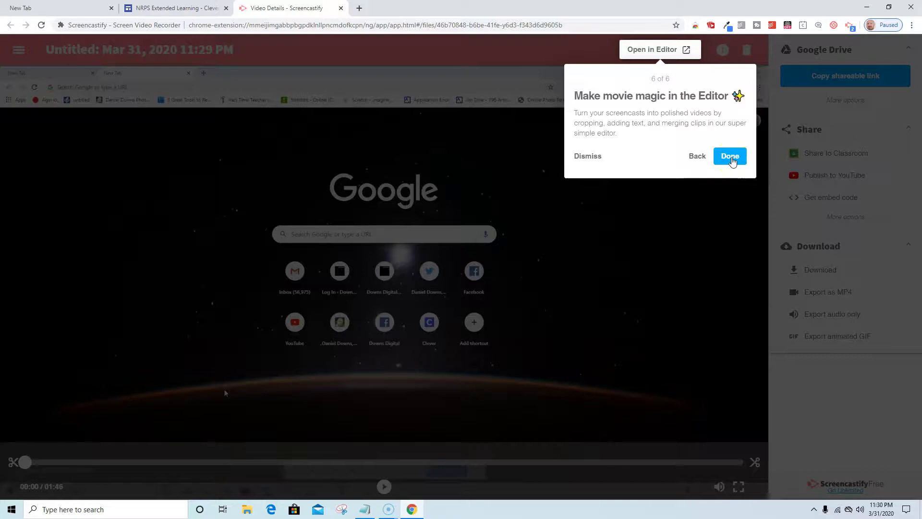
pyautogui.click(731, 157)
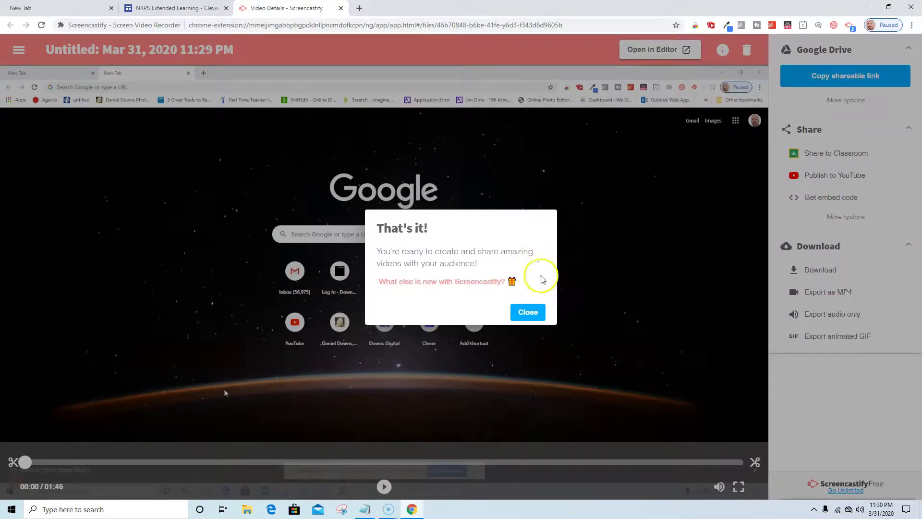
pyautogui.click(527, 315)
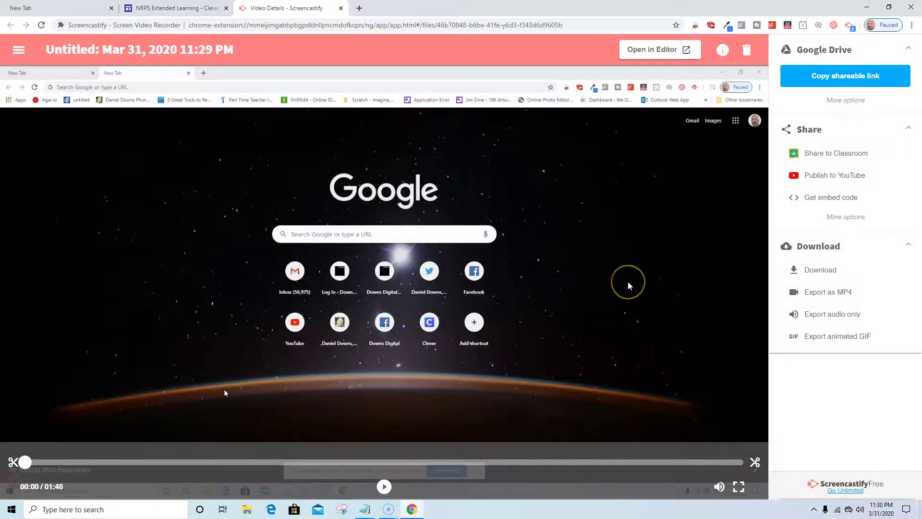
# Step: Rename the recording to 'Sample Screencast'
pyautogui.click(175, 44)
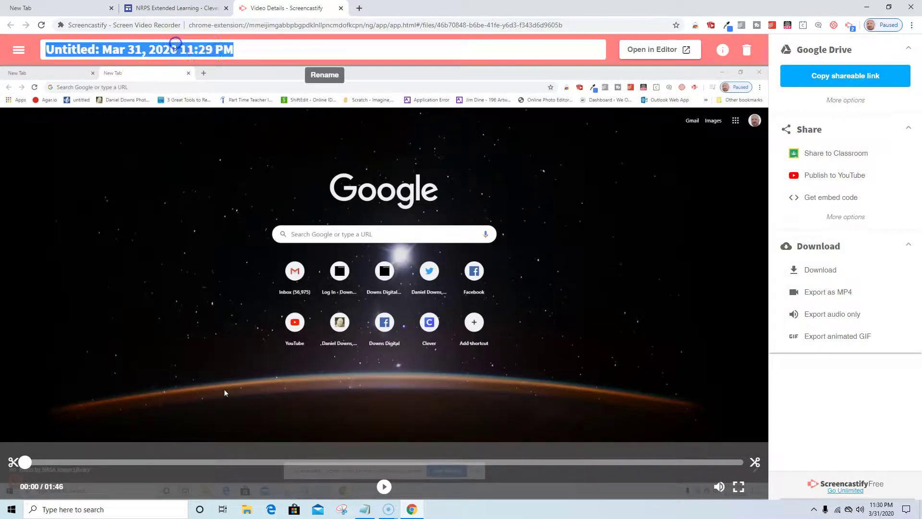
pyautogui.press('BackSpace')
pyautogui.write('Sample Screencast')
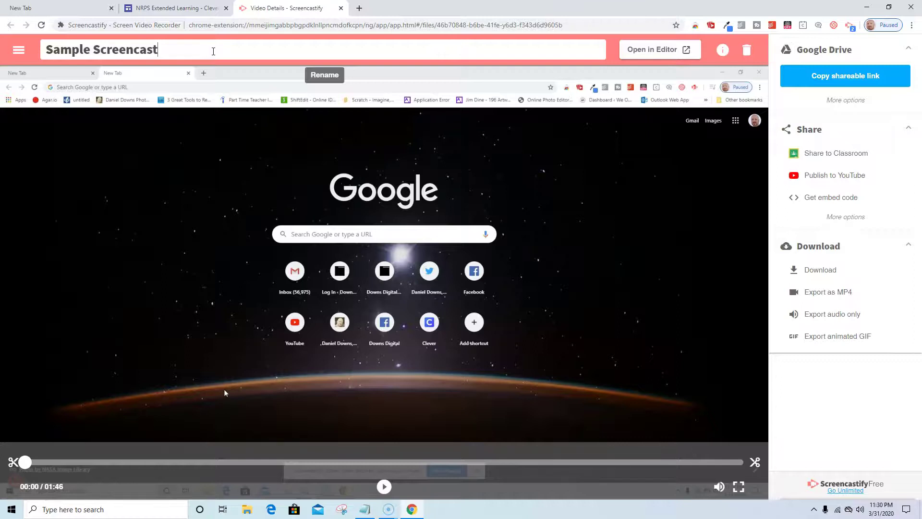
# Step: Play and pause the recording, then copy its shareable Google Drive link
pyautogui.click(276, 154)
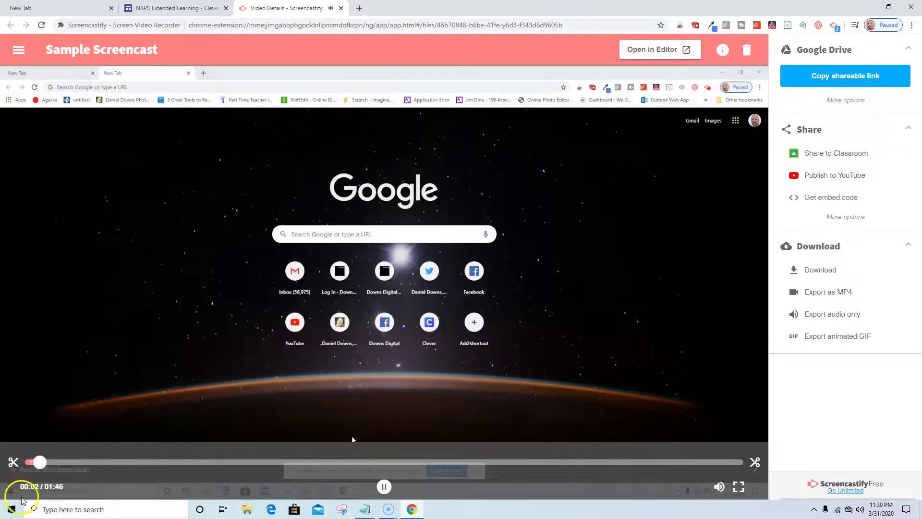
pyautogui.click(379, 440)
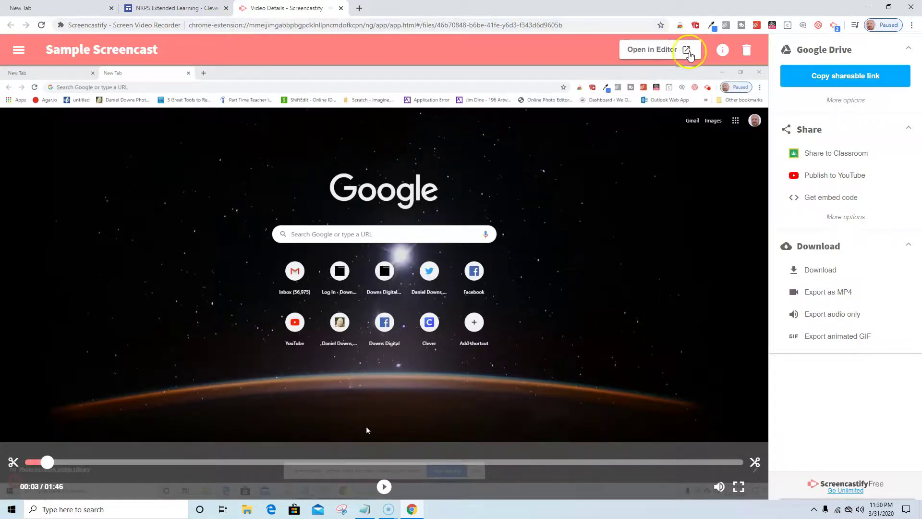
pyautogui.click(853, 81)
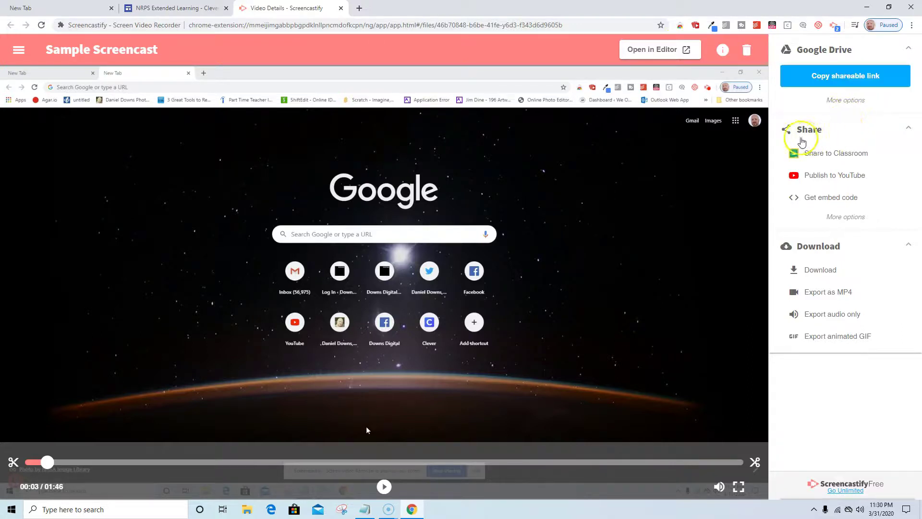
# Step: Open the copied Drive link in a new tab, play Sample Screencast.webm, then return to Screencastify
pyautogui.click(359, 8)
pyautogui.rightClick(262, 27)
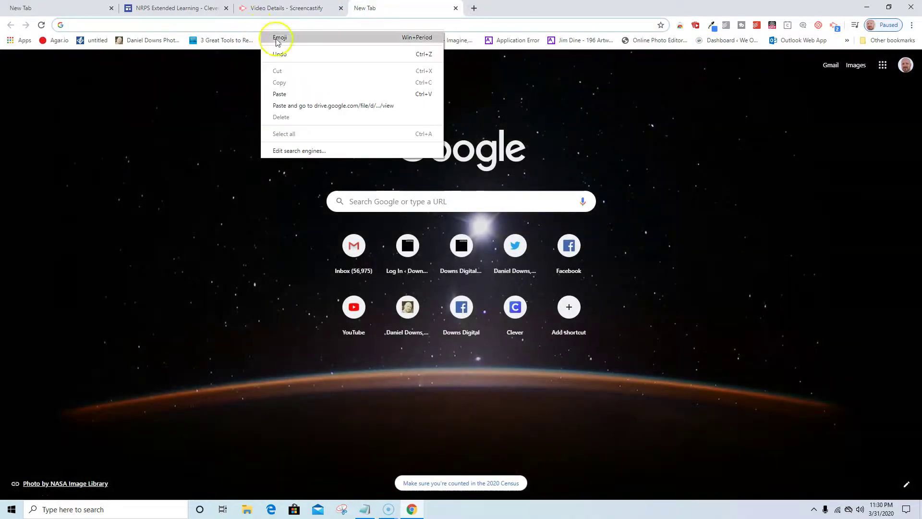
pyautogui.click(298, 93)
pyautogui.press('Return')
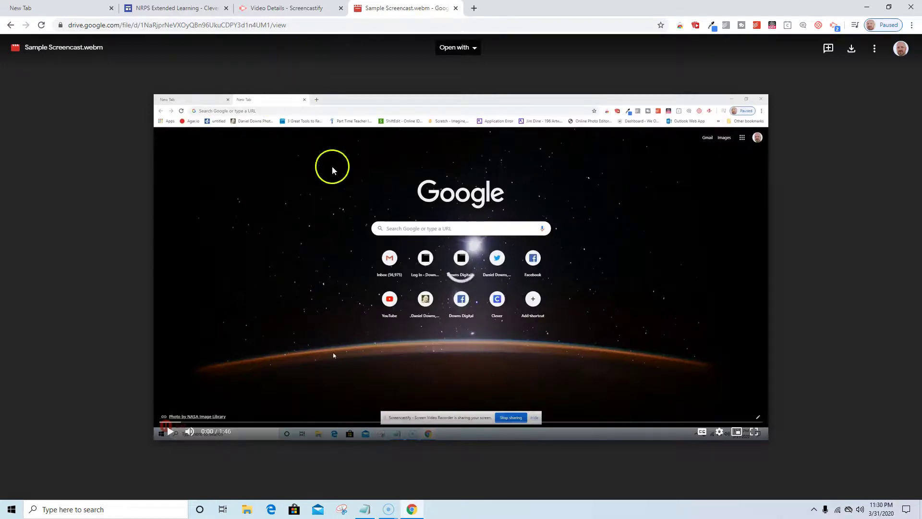
pyautogui.click(171, 431)
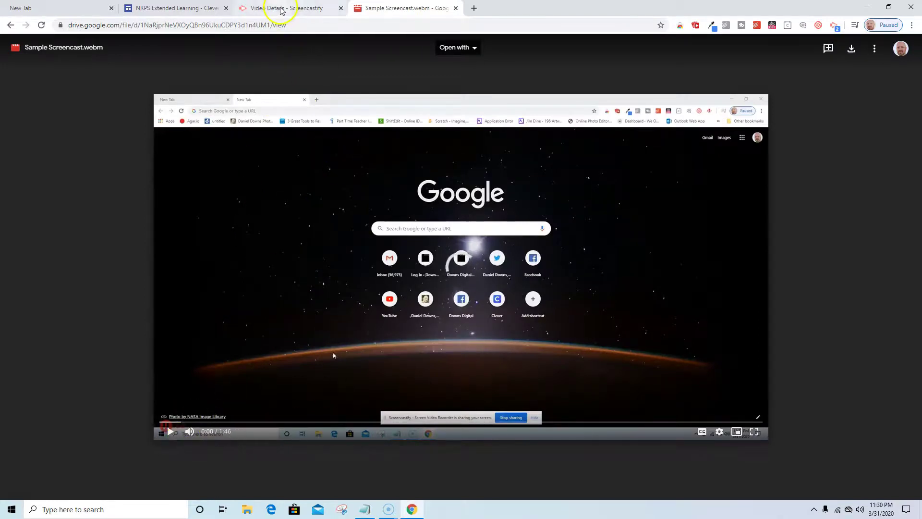
pyautogui.click(284, 9)
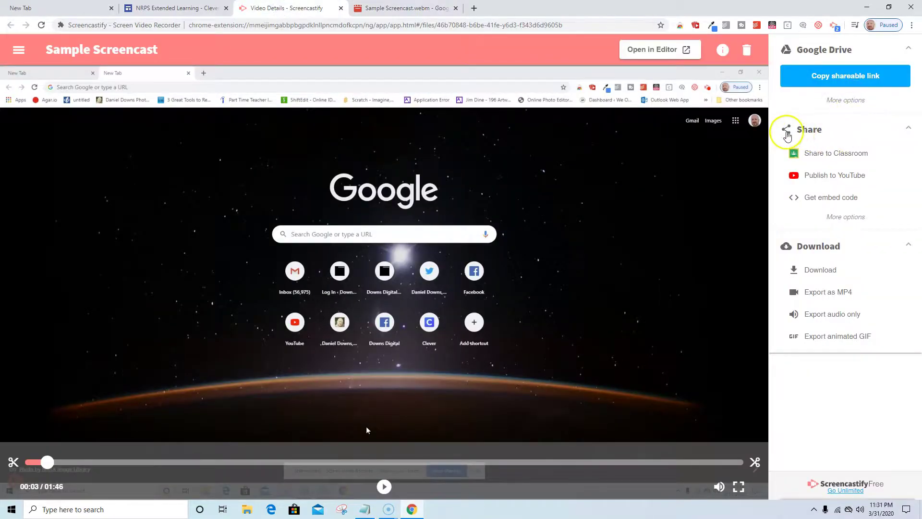
pyautogui.click(787, 131)
pyautogui.click(786, 131)
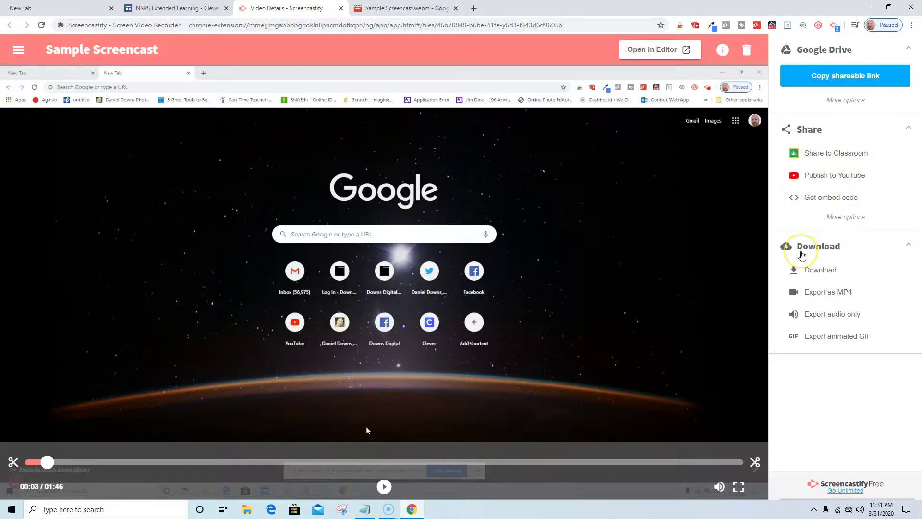
pyautogui.click(815, 271)
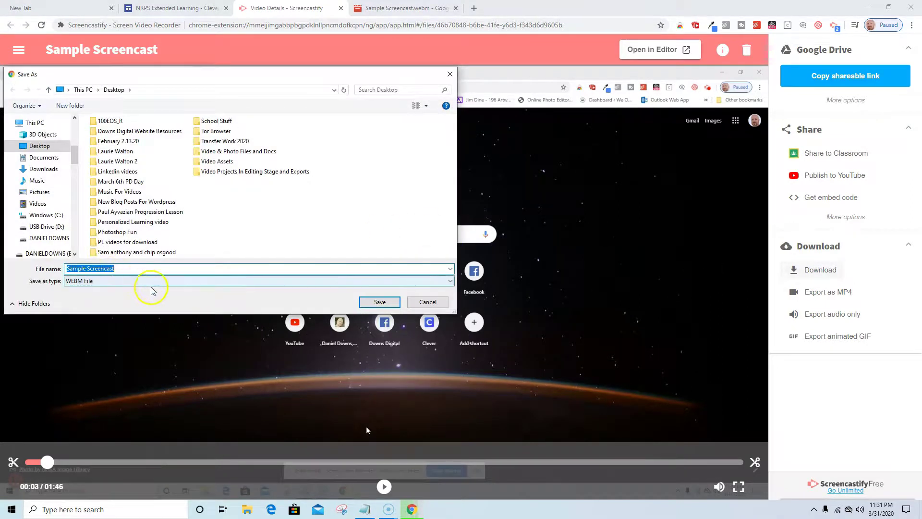
pyautogui.click(446, 281)
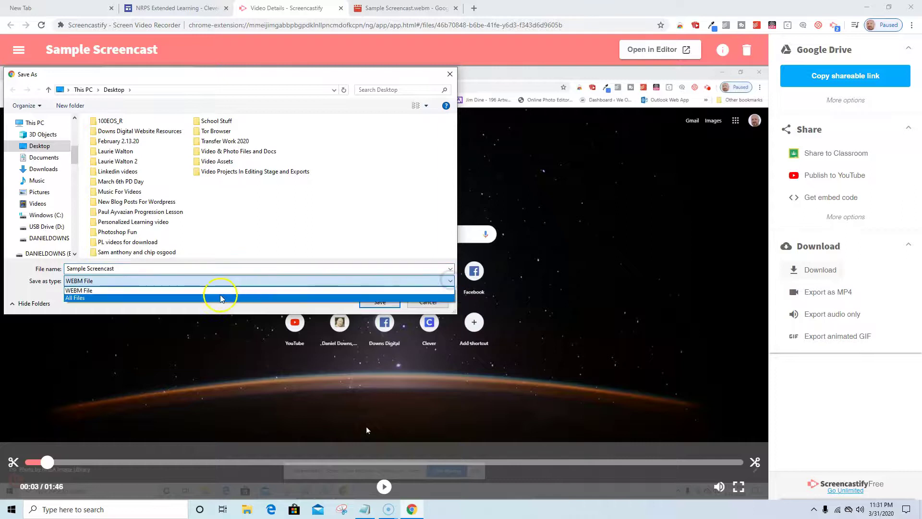
pyautogui.click(212, 296)
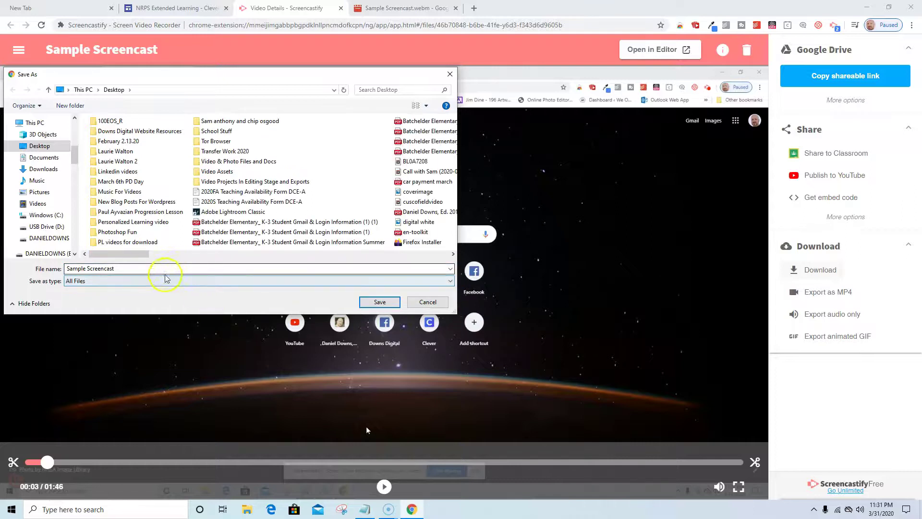
pyautogui.click(156, 268)
pyautogui.click(124, 282)
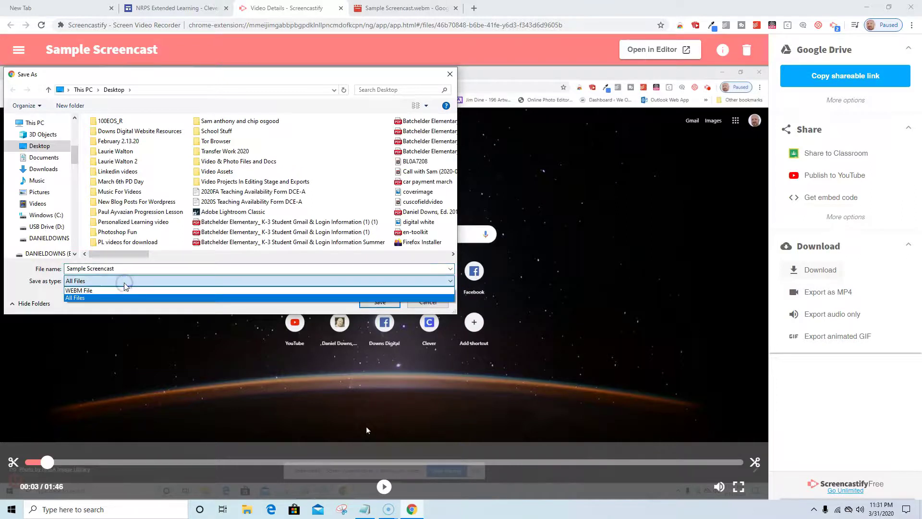
pyautogui.click(61, 290)
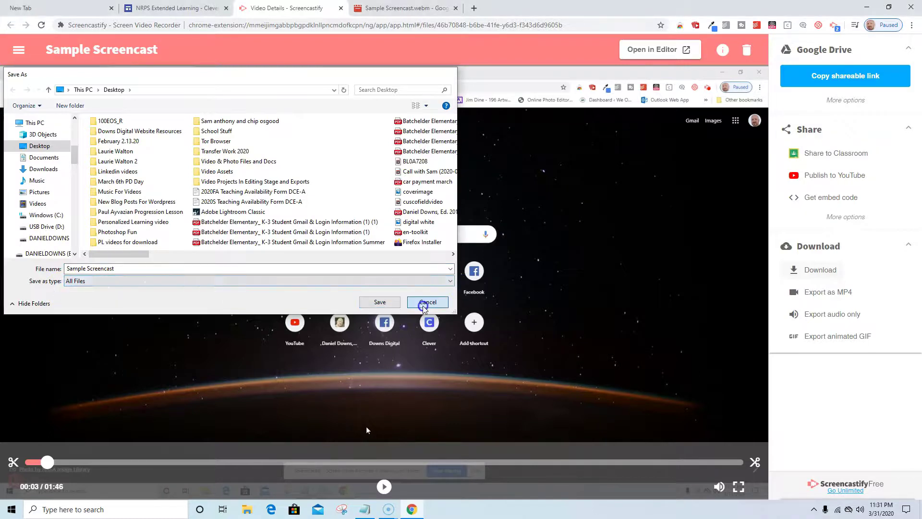
pyautogui.click(428, 301)
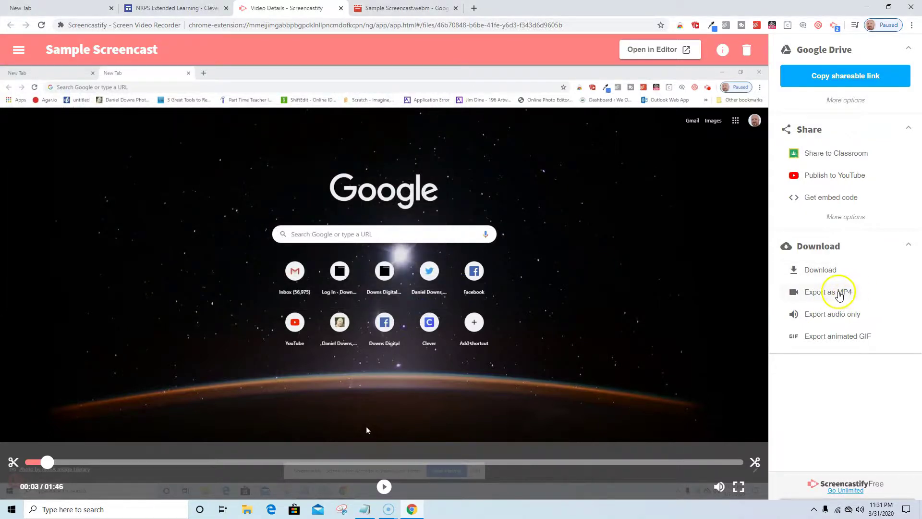
# Step: Export Sample Screencast as an MP4 converted to a fixed 30 FPS frame rate
pyautogui.click(838, 293)
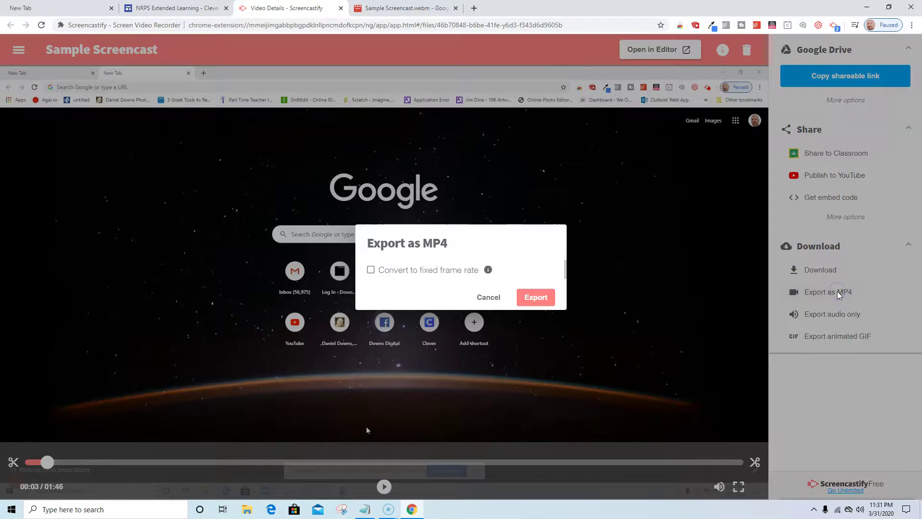
pyautogui.click(377, 273)
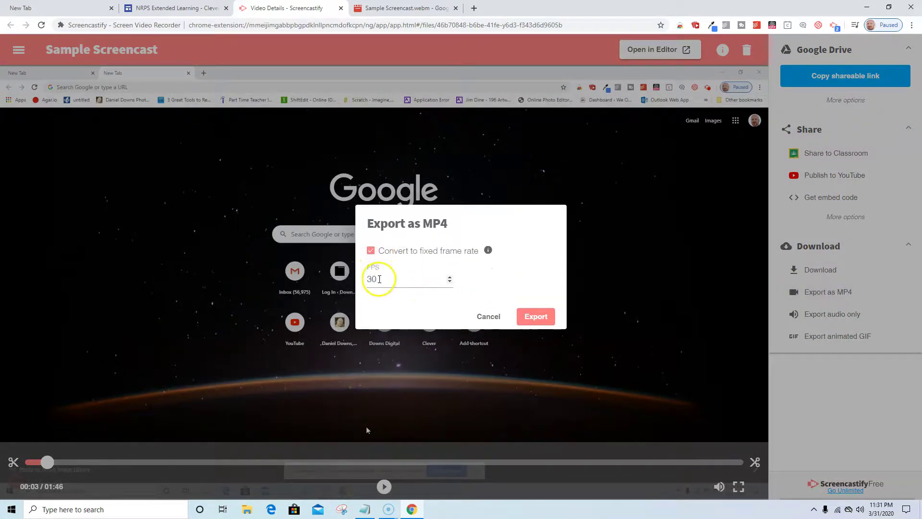
pyautogui.click(535, 325)
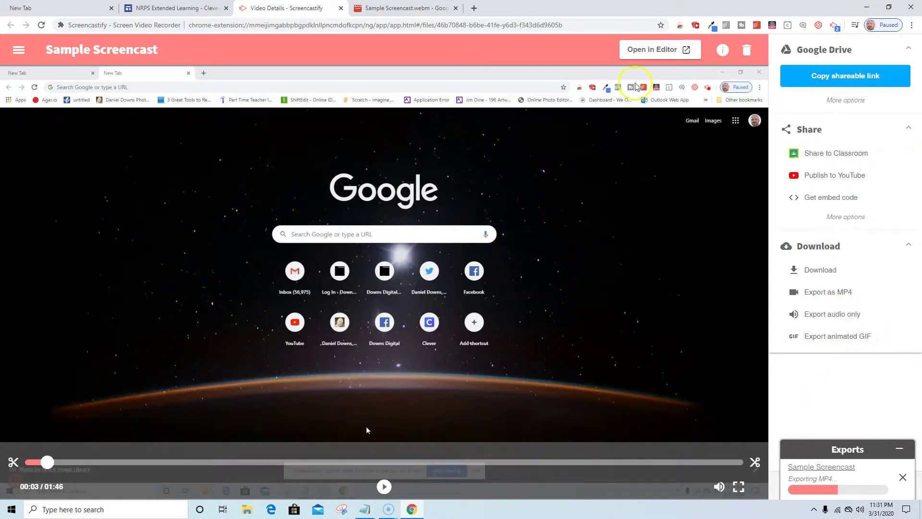
# Step: Open the video in the Editor, close its free-trial tab, and start trimming with the scissors
pyautogui.click(649, 48)
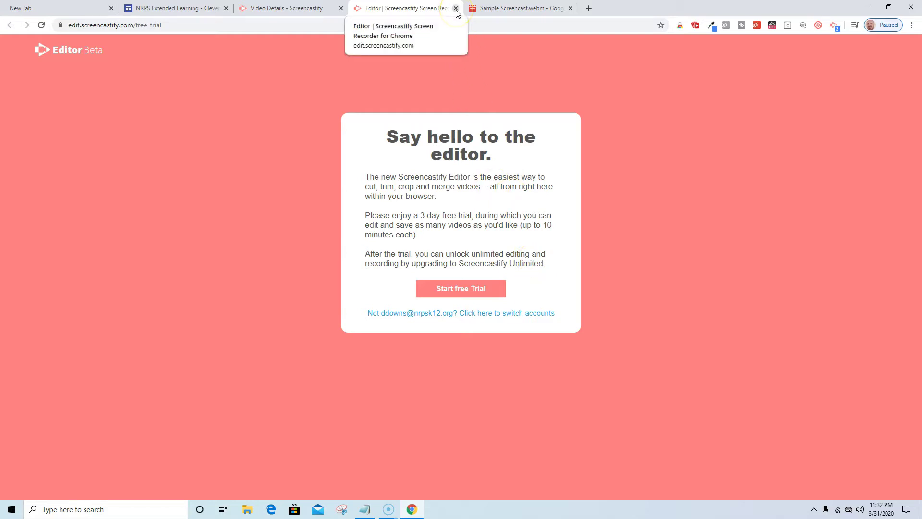
pyautogui.click(456, 9)
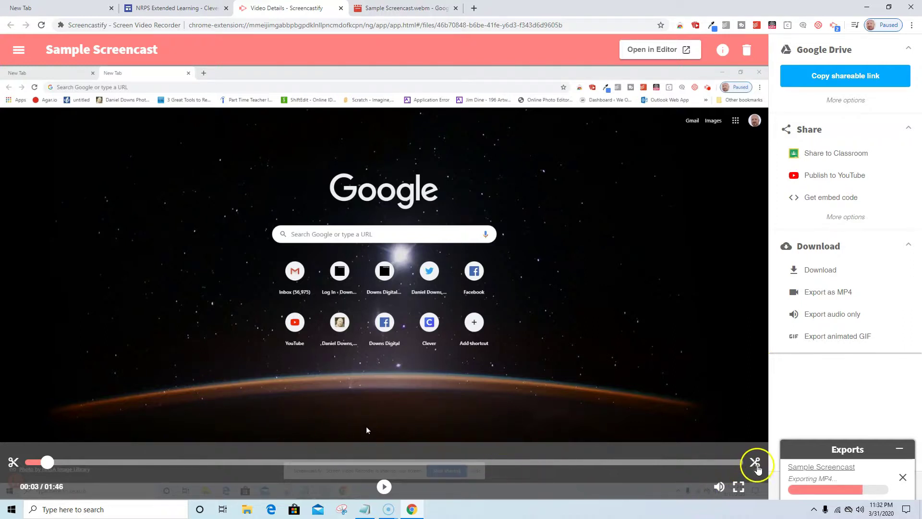
pyautogui.click(756, 462)
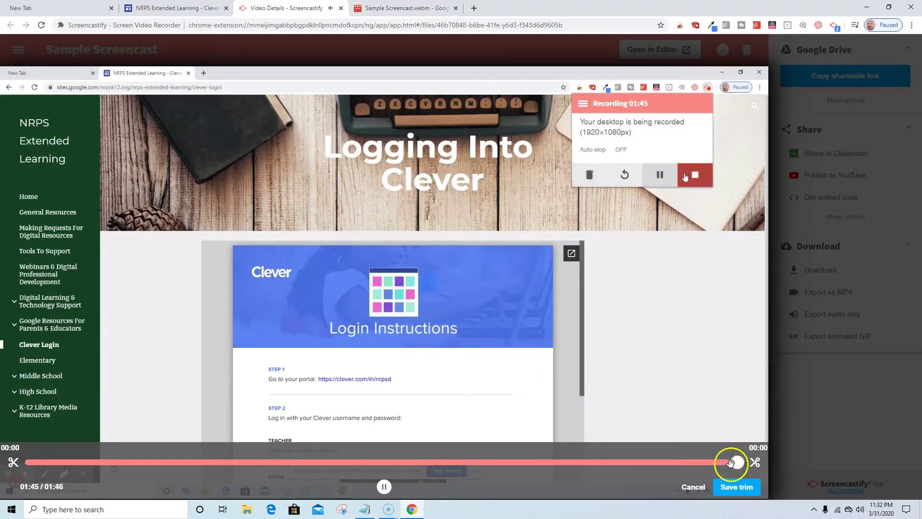
# Step: Trim Sample Screencast to keep 00:00–01:30 of 01:46 and confirm the permanent trim
pyautogui.moveTo(731, 462); pyautogui.dragTo(635, 495)
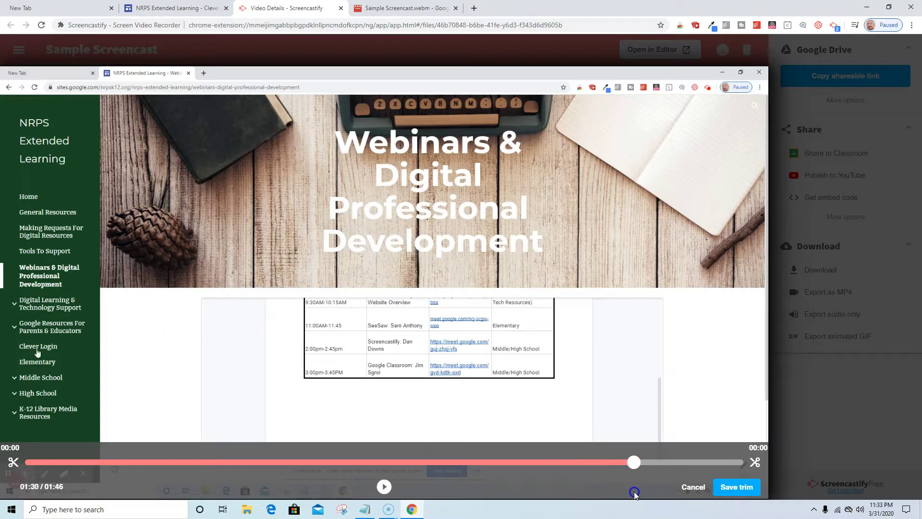
pyautogui.click(737, 489)
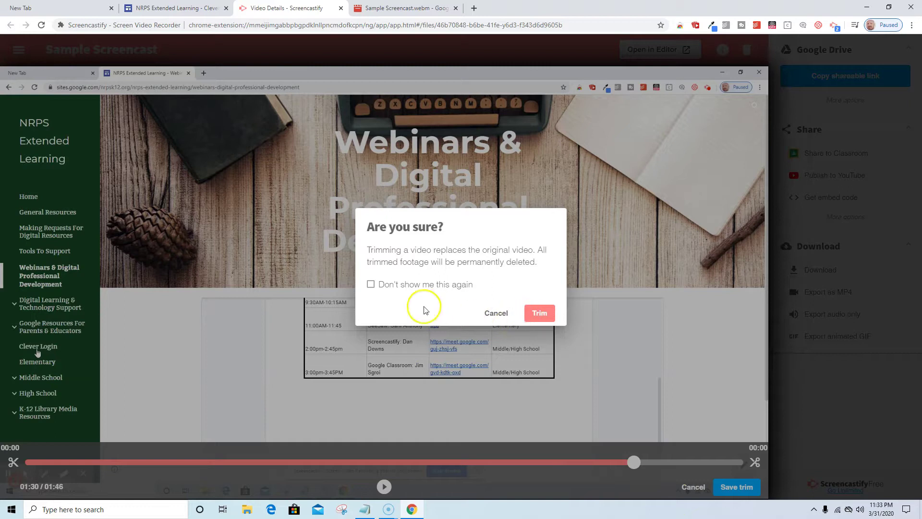
pyautogui.click(543, 315)
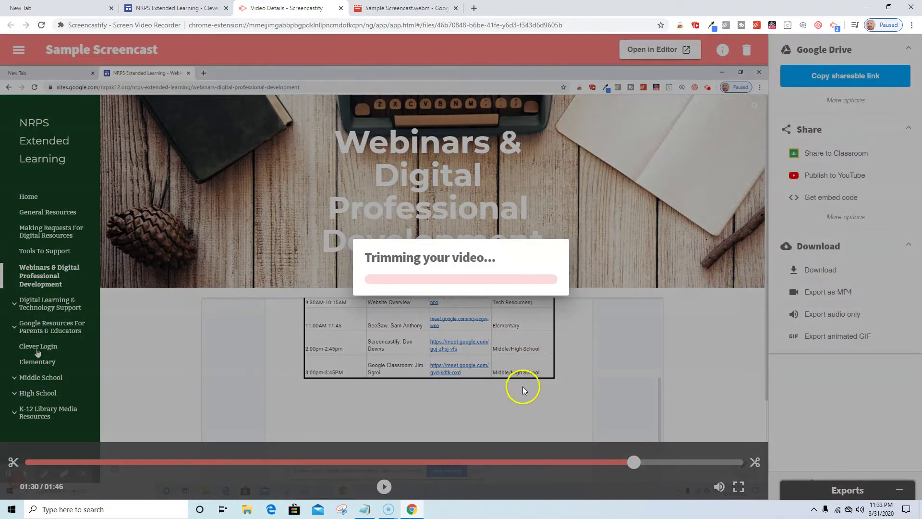